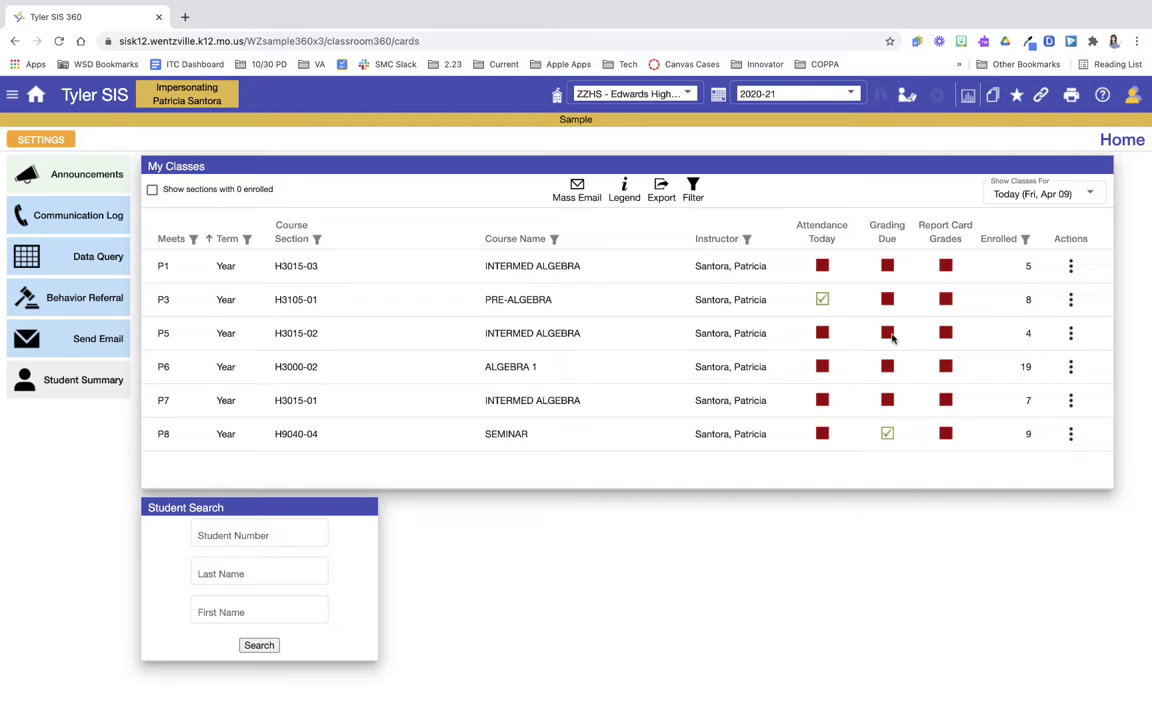
# Open the P3 PRE-ALGEBRA class gradebook and filter it to Term-4.
pyautogui.click(1071, 301)
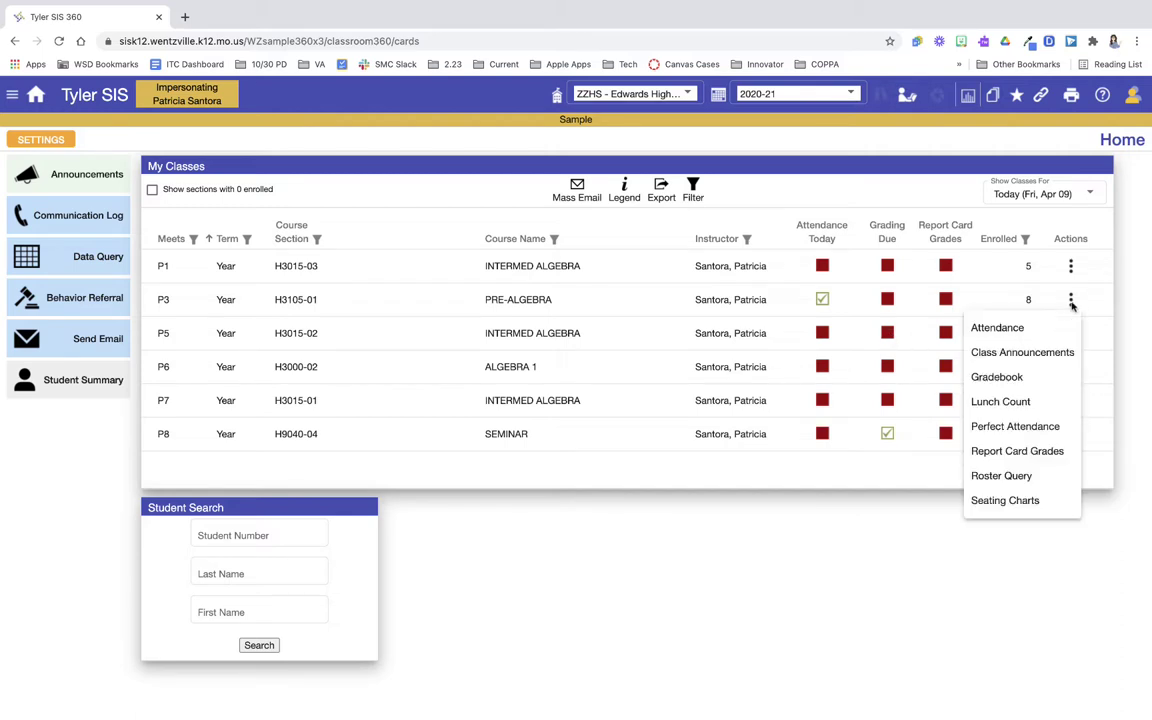
pyautogui.click(1039, 377)
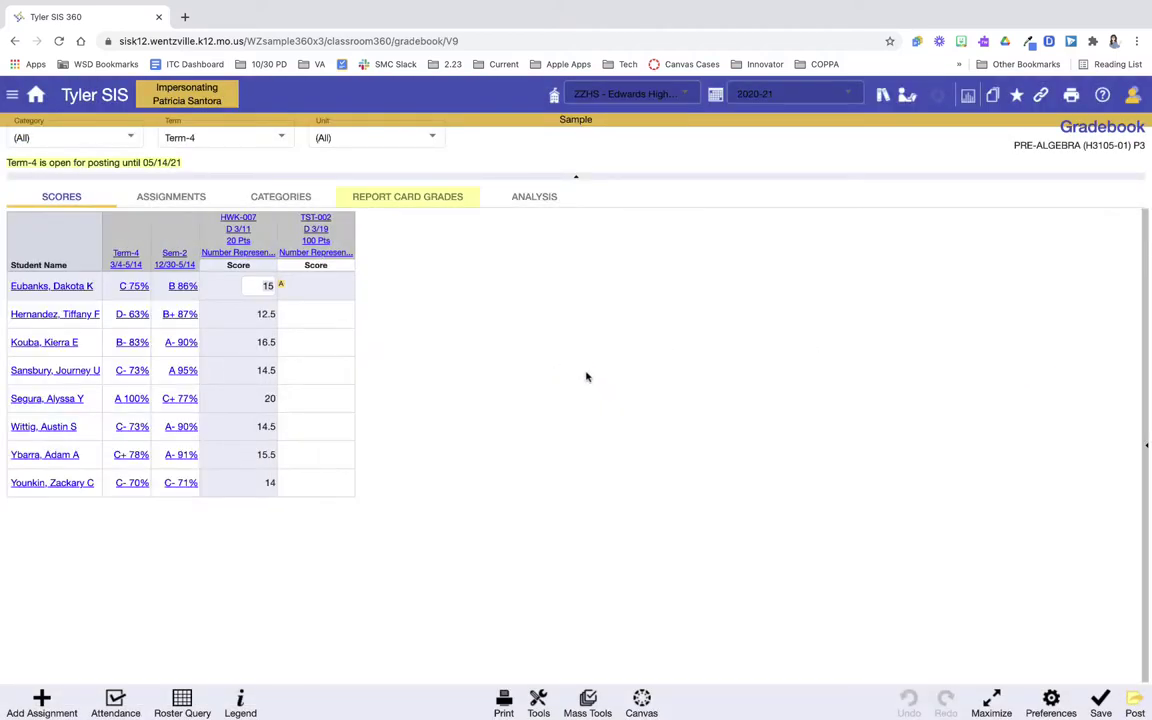
pyautogui.click(229, 140)
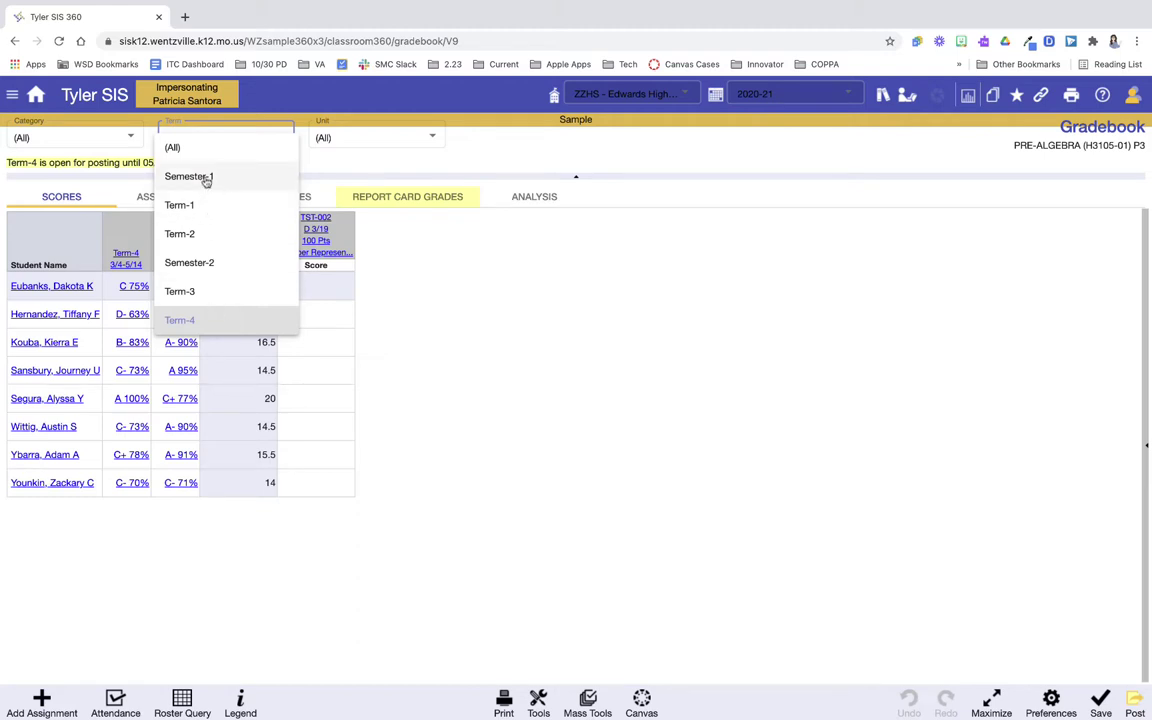
pyautogui.click(198, 326)
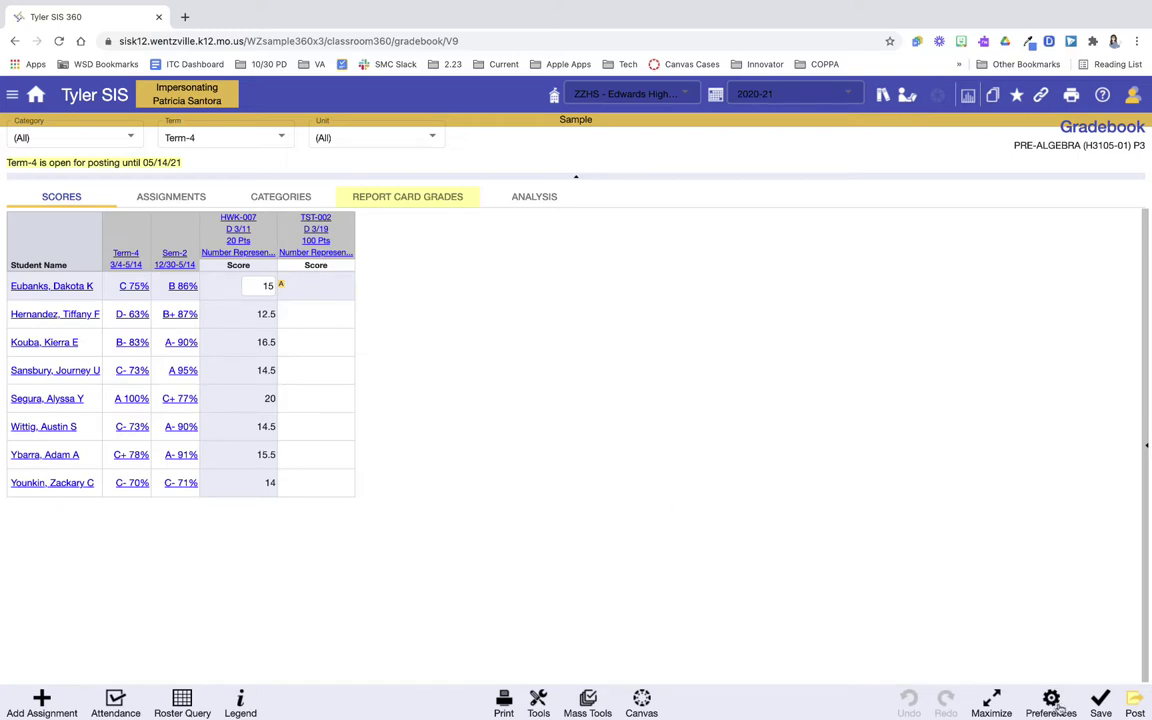
# Open Gradebook Preferences and try moving Date Assigned to the top of Assignment Sort.
pyautogui.click(1051, 702)
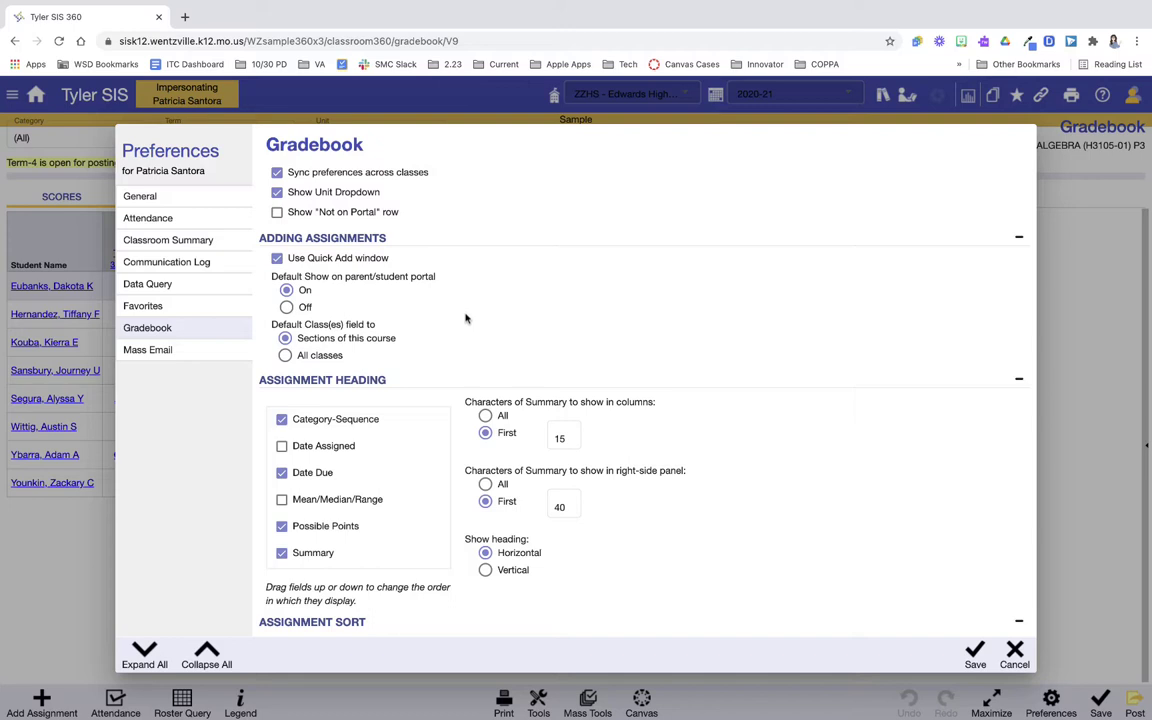
pyautogui.scroll(-5, 465, 318)
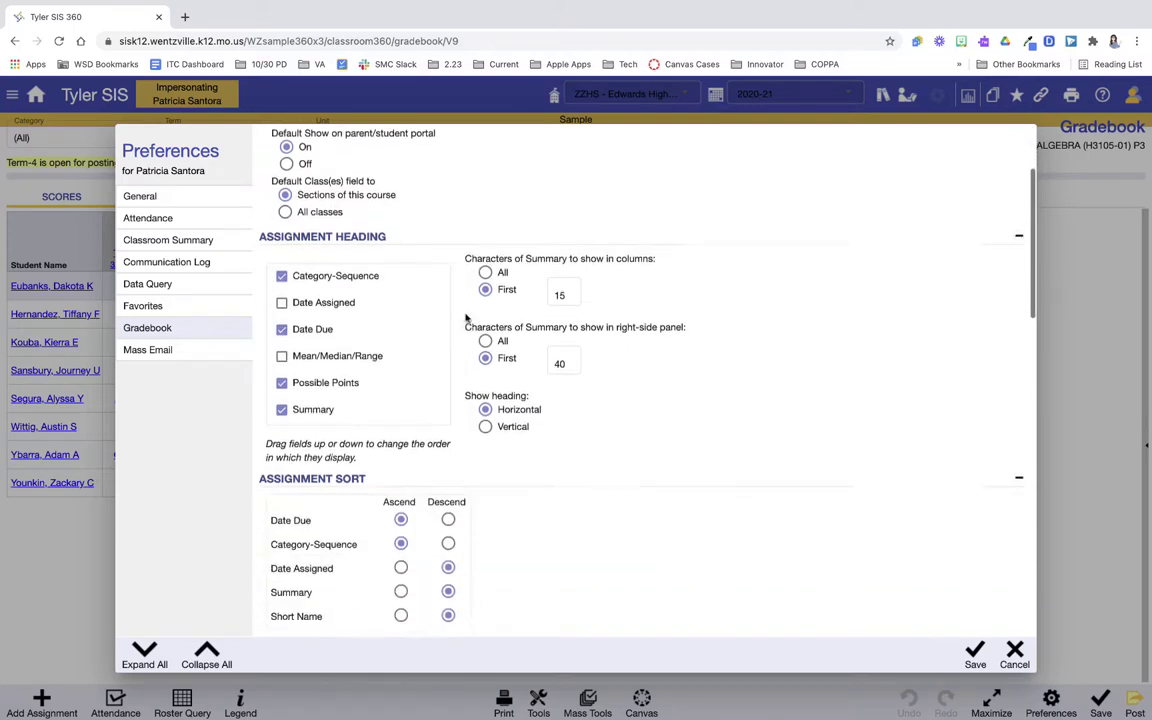
pyautogui.scroll(-1, 465, 318)
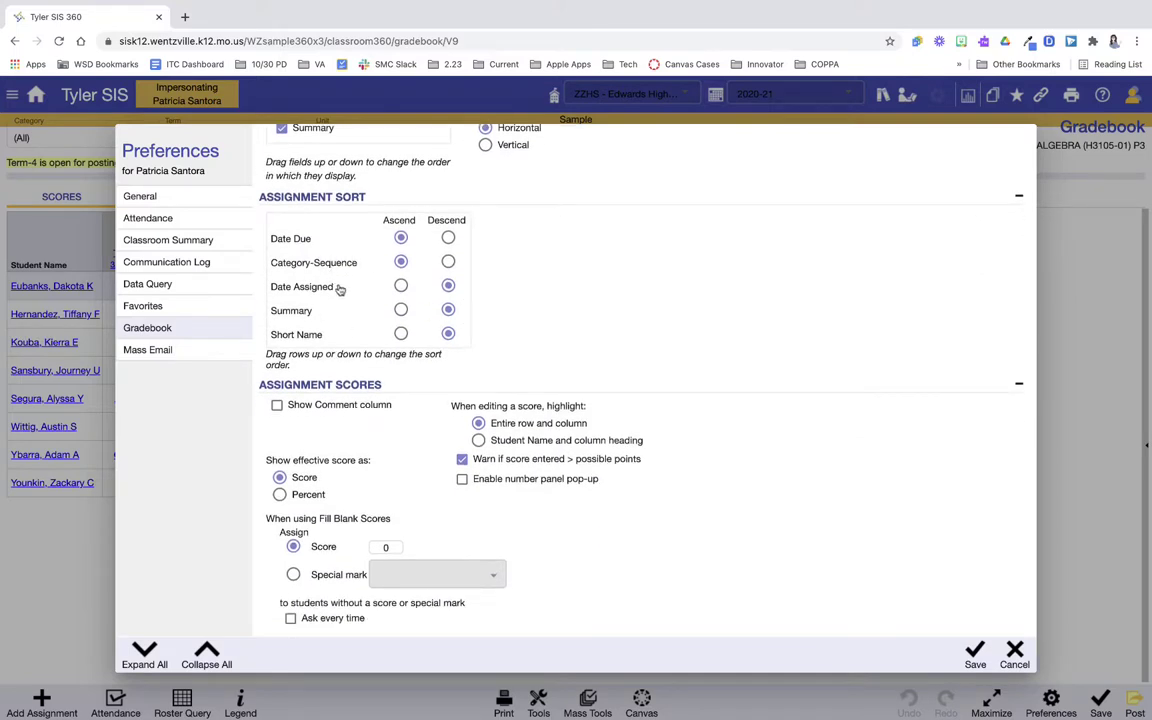
pyautogui.moveTo(342, 287)
pyautogui.mouseDown()
pyautogui.moveTo(334, 262)
pyautogui.moveTo(337, 298)
pyautogui.moveTo(334, 262)
pyautogui.moveTo(336, 287)
pyautogui.mouseUp()
pyautogui.scroll(-1, 342, 289)
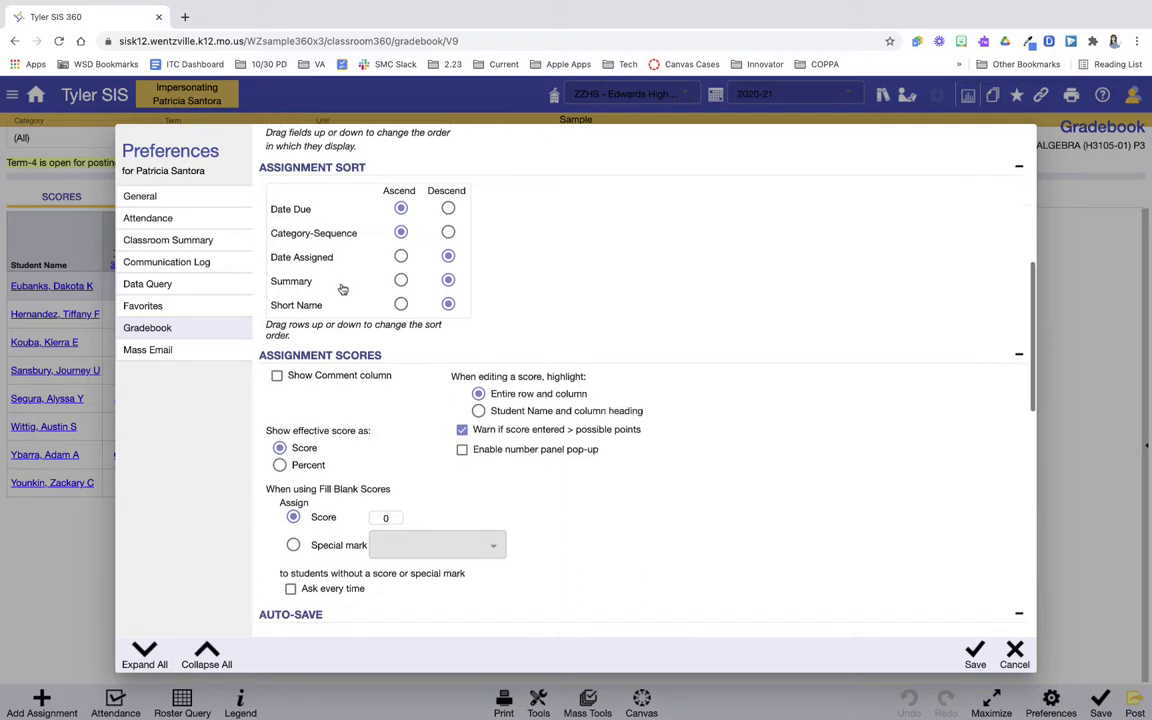
pyautogui.scroll(-4, 342, 289)
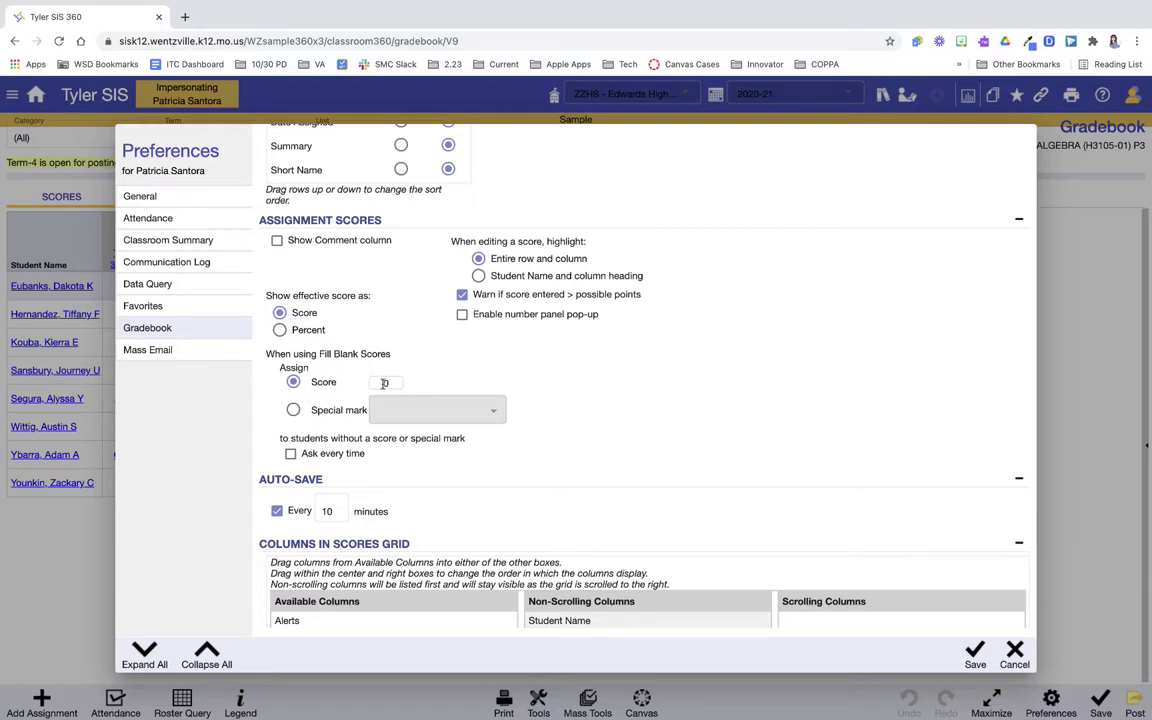
# Make blank scores fill with the LAT1 special mark.
pyautogui.click(340, 410)
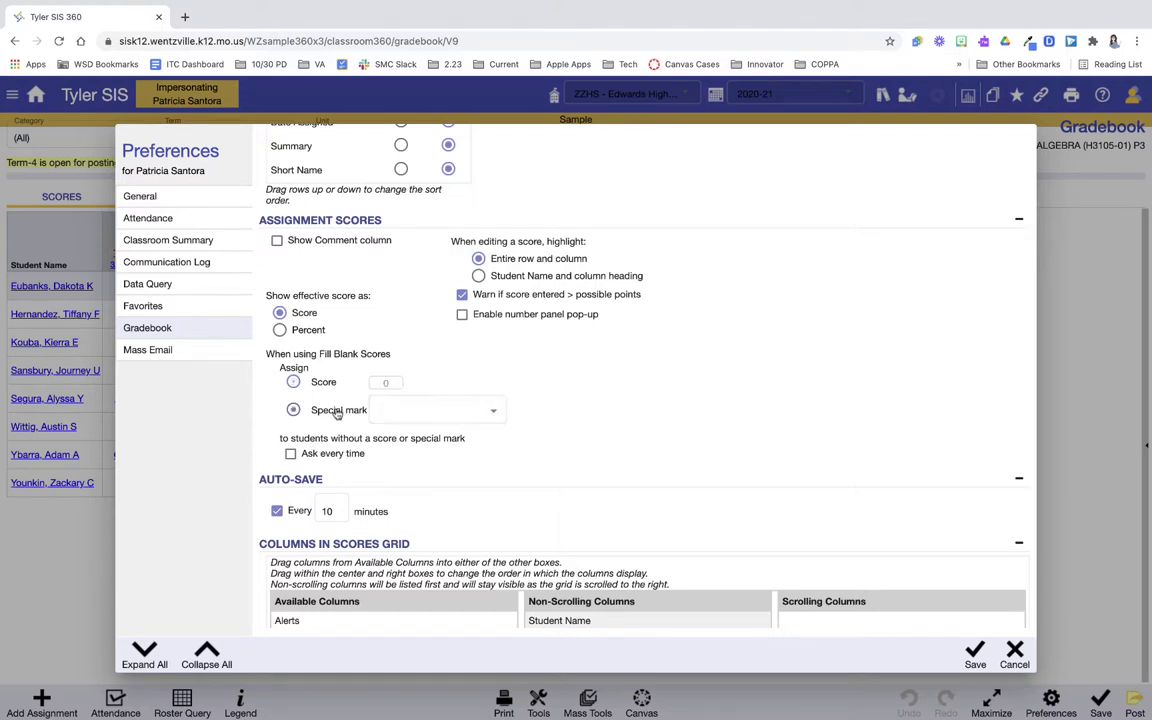
pyautogui.click(396, 421)
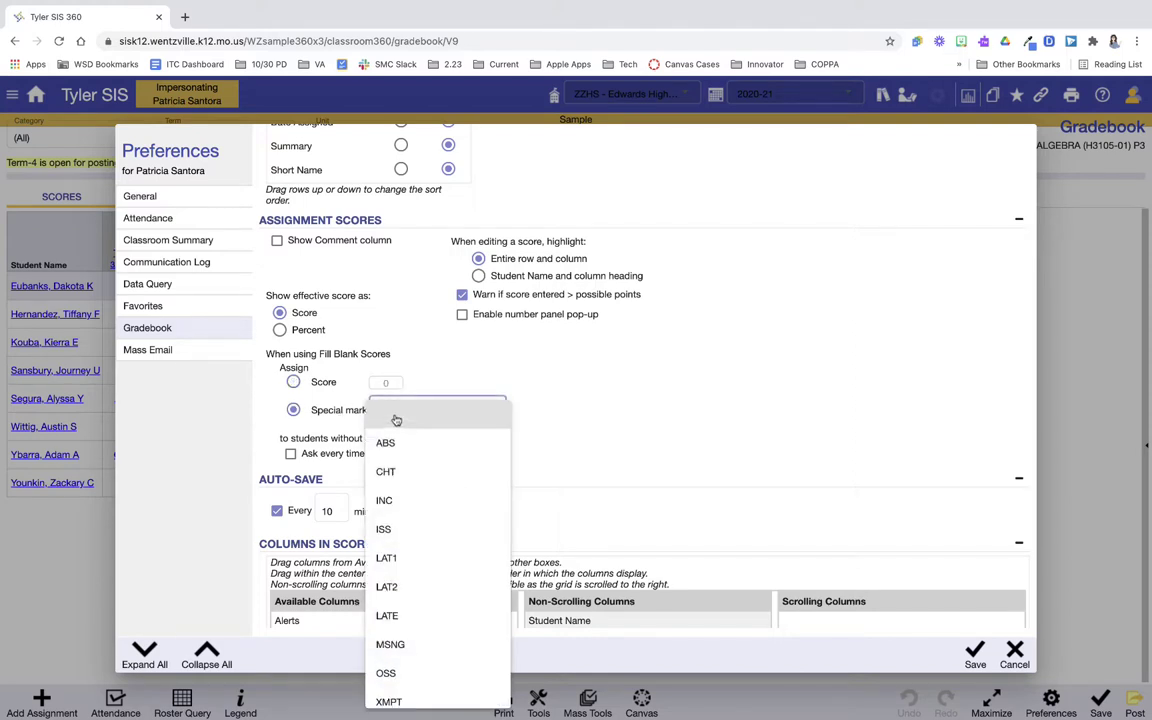
pyautogui.scroll(-1, 420, 535)
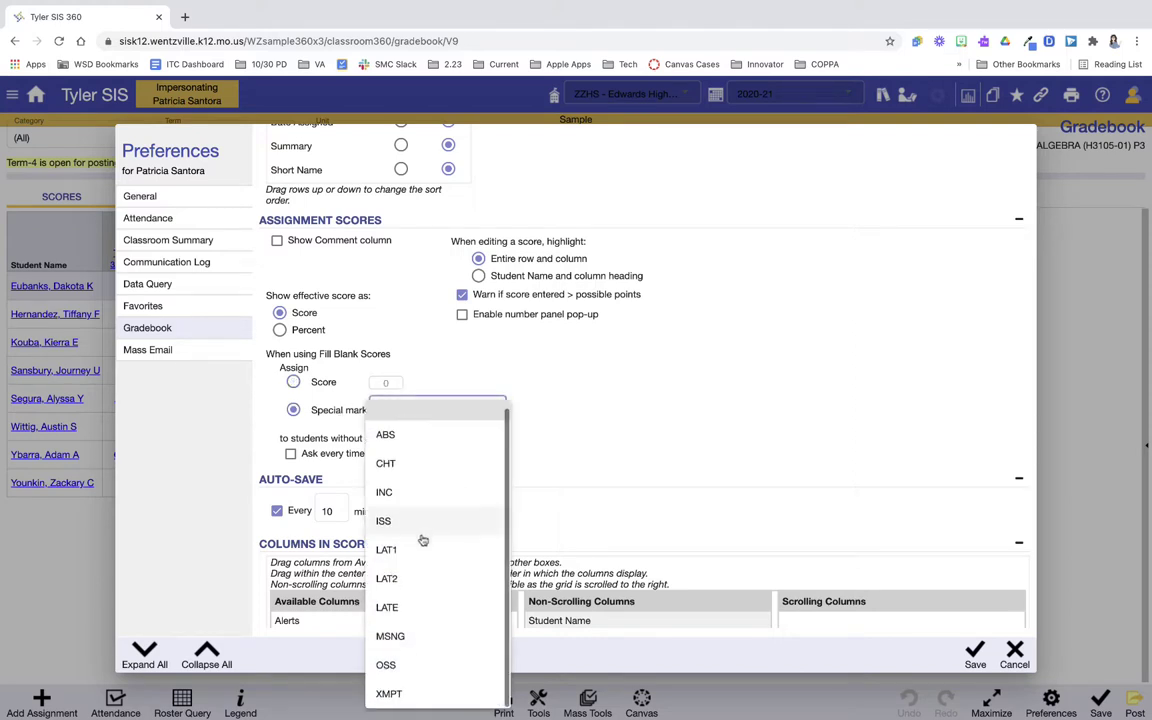
pyautogui.click(424, 694)
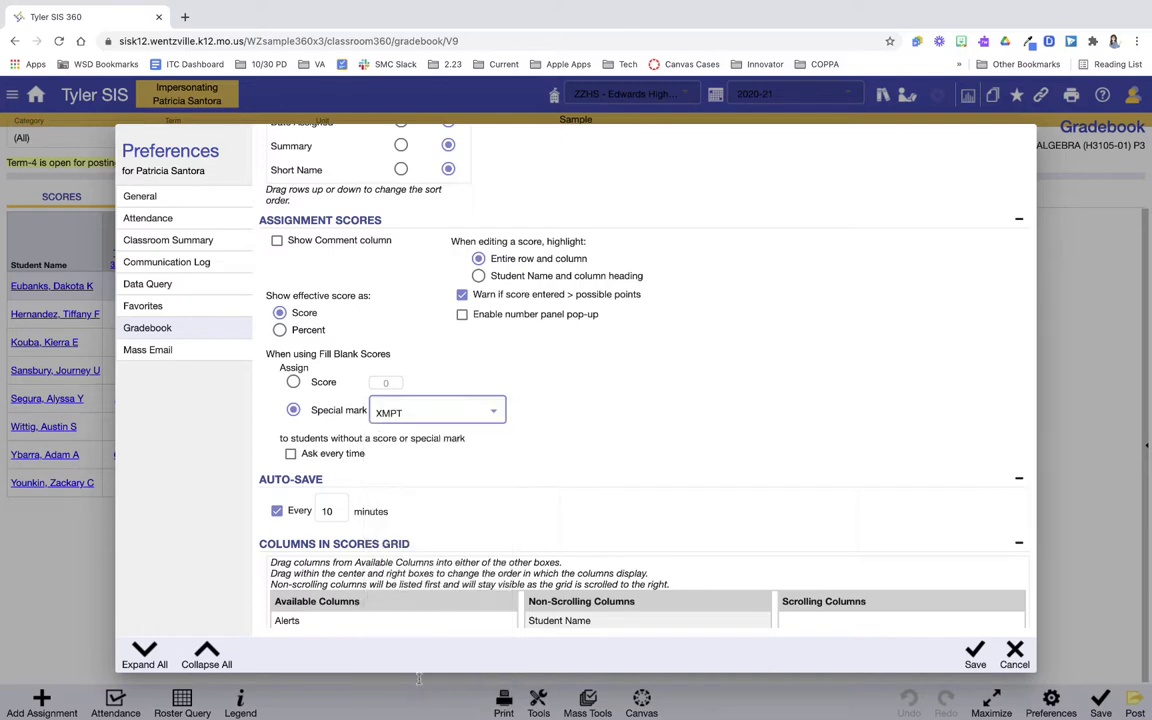
pyautogui.click(324, 383)
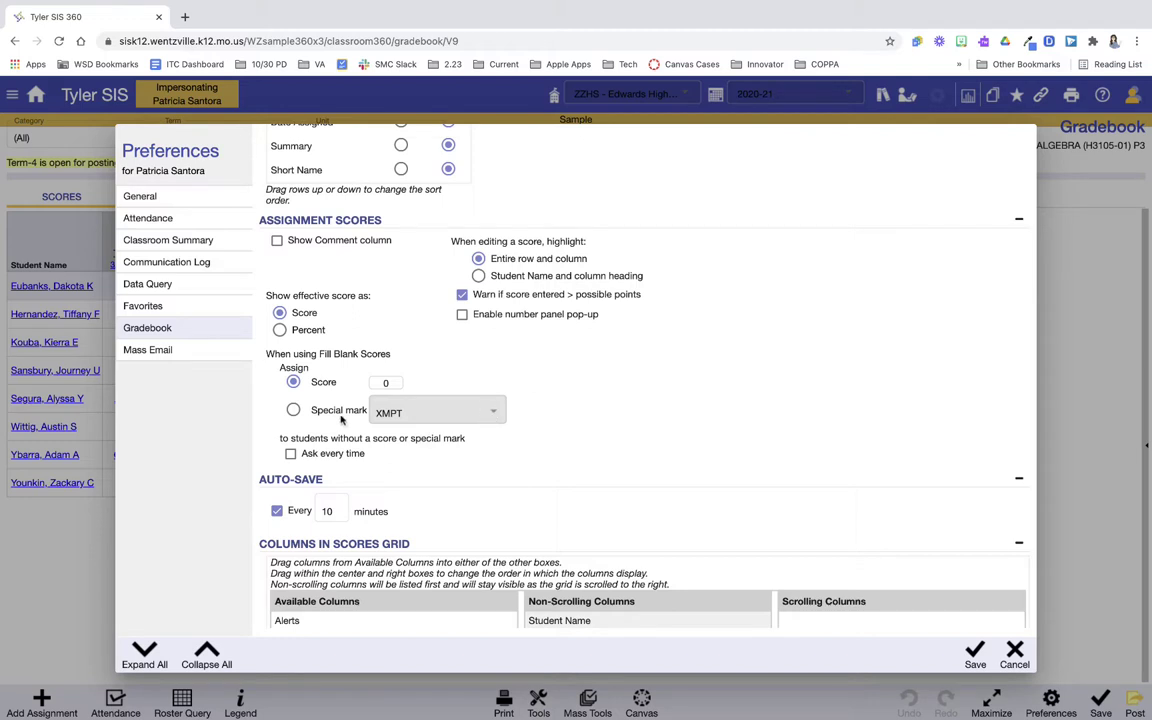
pyautogui.click(340, 411)
pyautogui.click(457, 413)
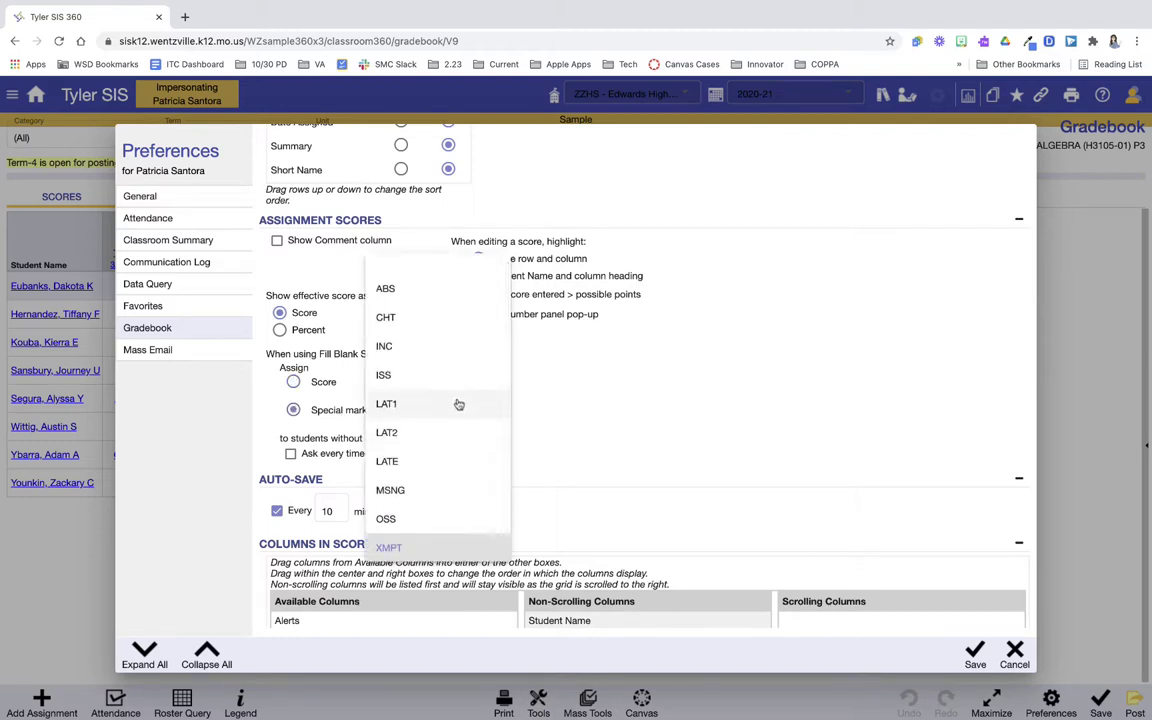
pyautogui.click(458, 404)
# Set the auto-save interval to 5 minutes.
pyautogui.scroll(-2, 334, 477)
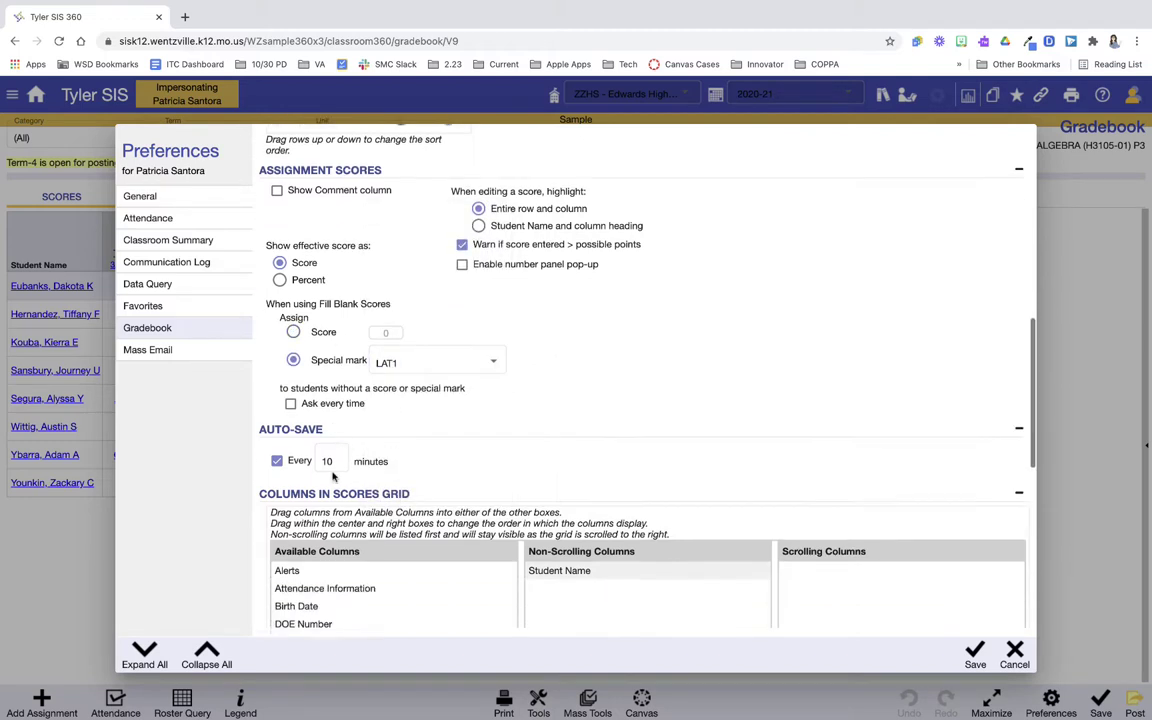
pyautogui.scroll(-4, 334, 477)
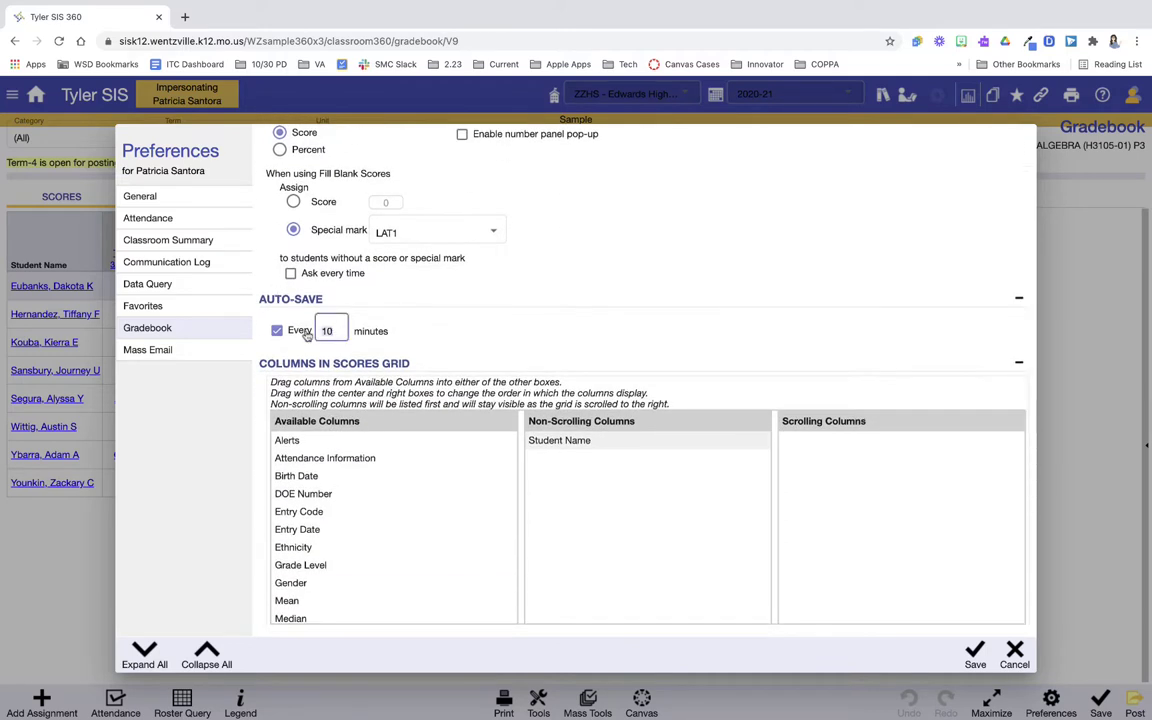
pyautogui.press('BackSpace')
pyautogui.press('BackSpace')
pyautogui.write('5')
pyautogui.click(422, 327)
# Pin the Alerts column into Non-Scrolling Columns and save the preferences.
pyautogui.scroll(-2, 386, 406)
pyautogui.scroll(-1, 389, 409)
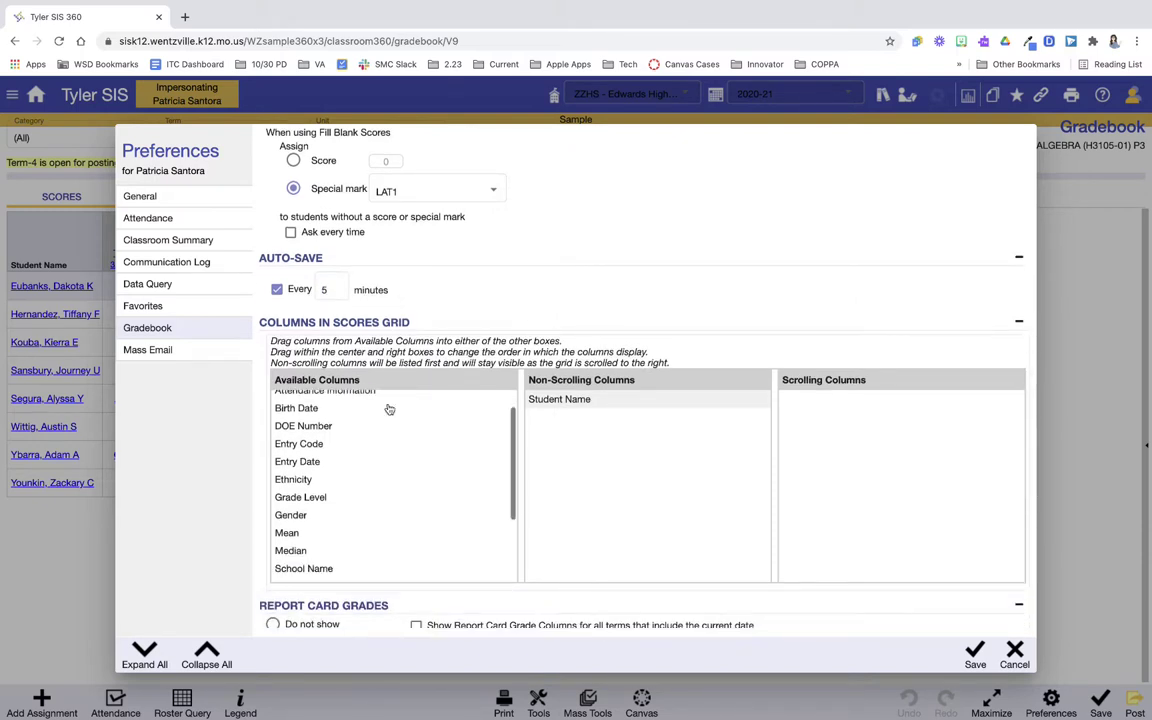
pyautogui.scroll(2, 389, 409)
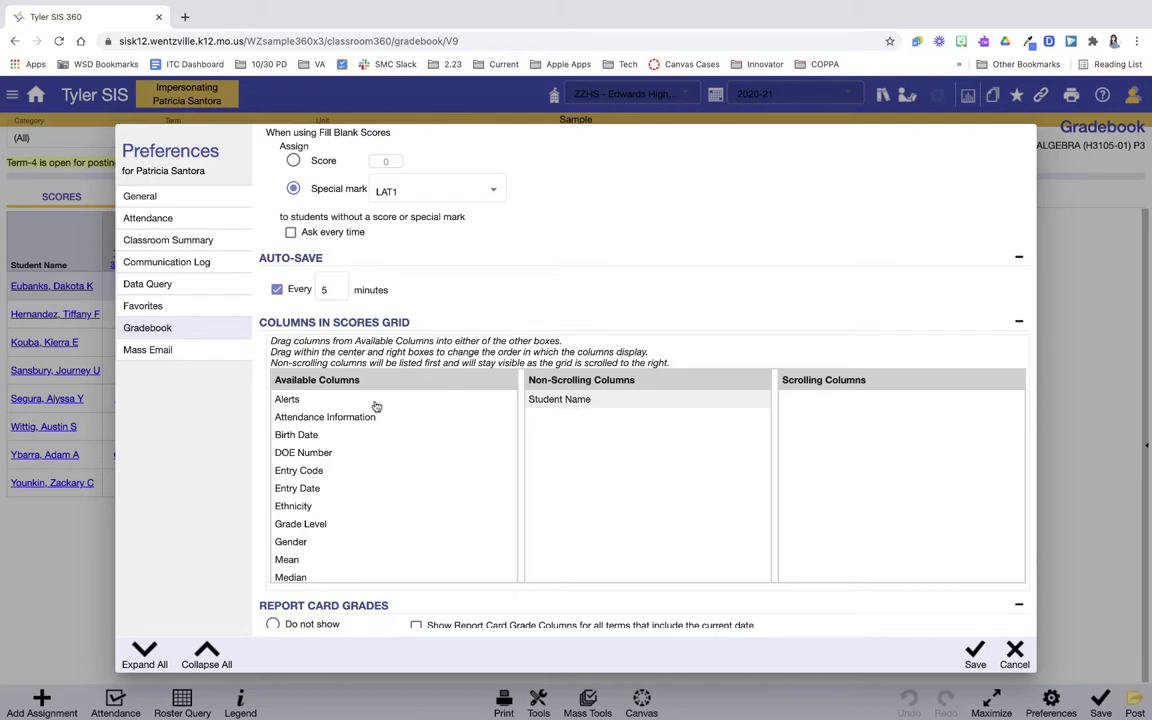
pyautogui.moveTo(376, 406); pyautogui.dragTo(628, 435)
pyautogui.scroll(-1, 404, 514)
pyautogui.scroll(-5, 404, 514)
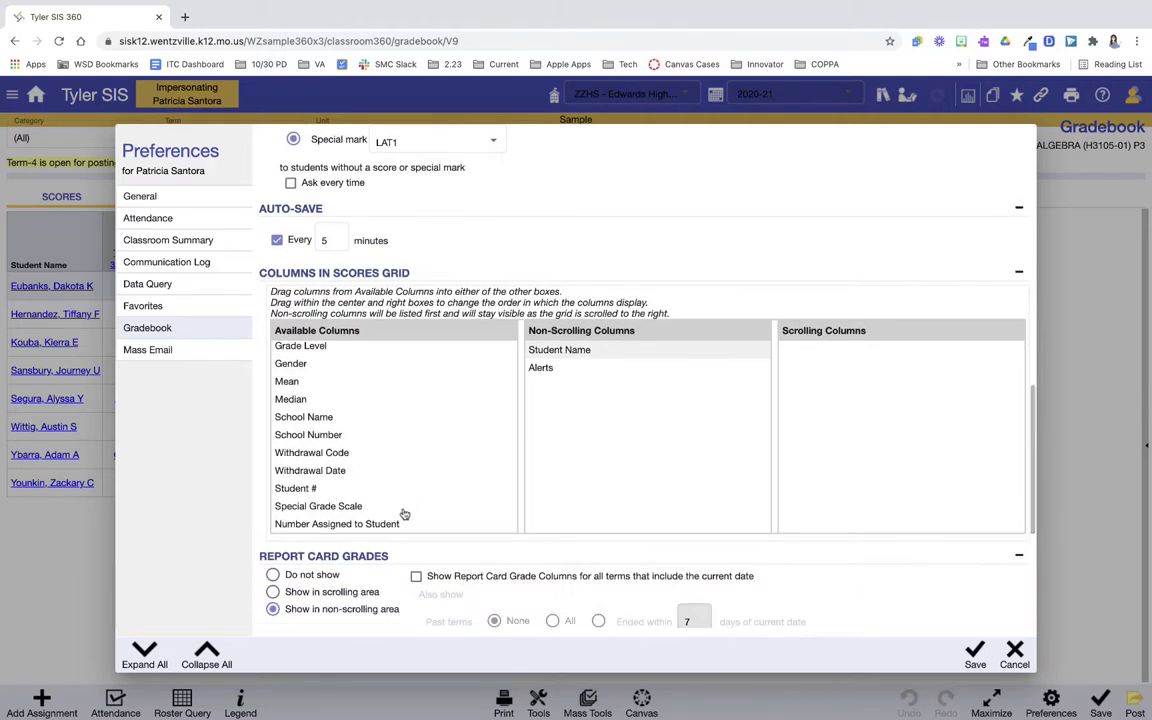
pyautogui.scroll(4, 404, 514)
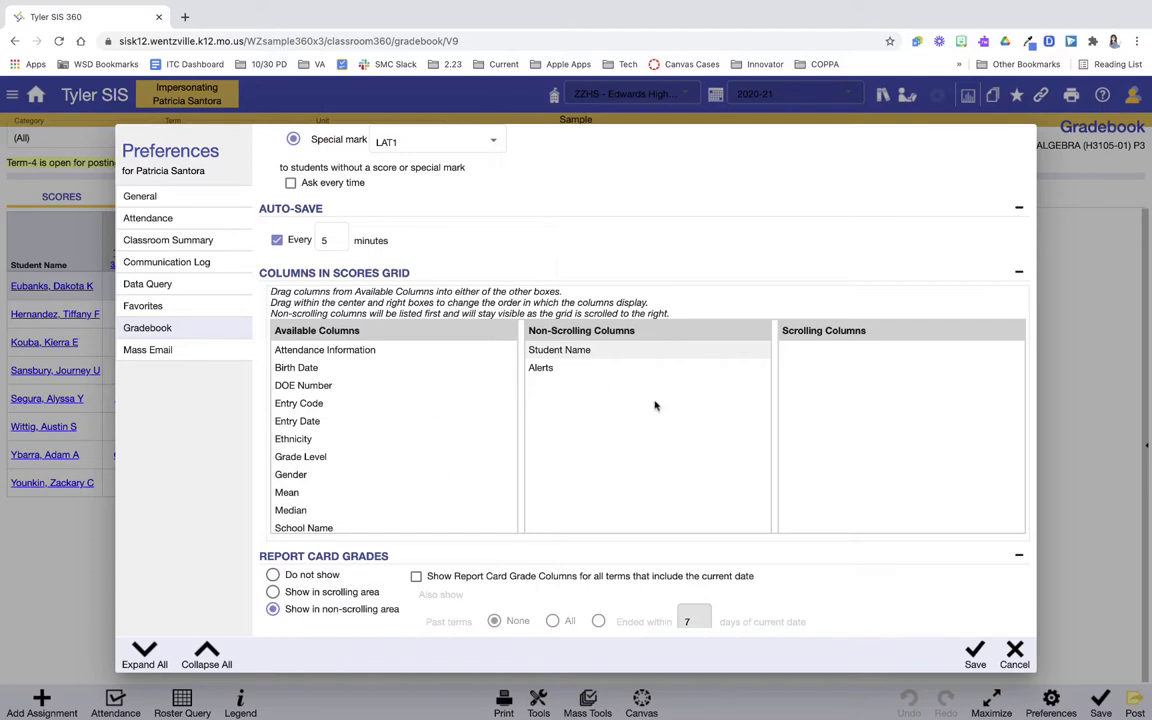
pyautogui.scroll(-3, 625, 456)
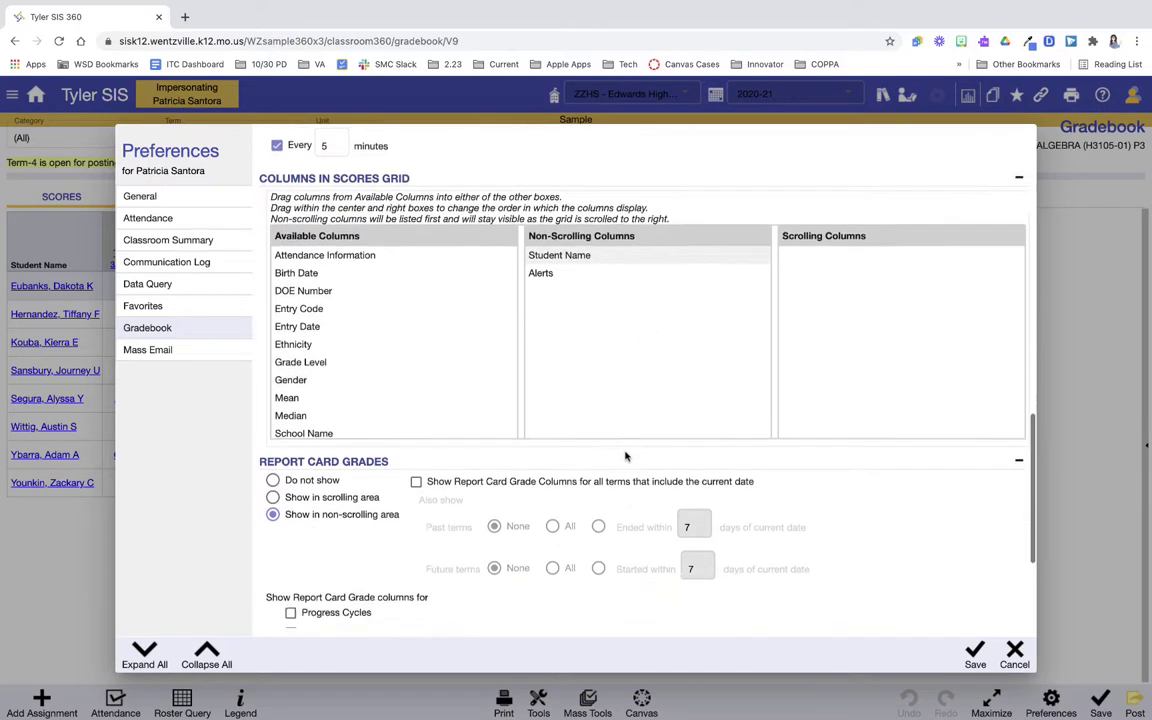
pyautogui.scroll(-5, 625, 456)
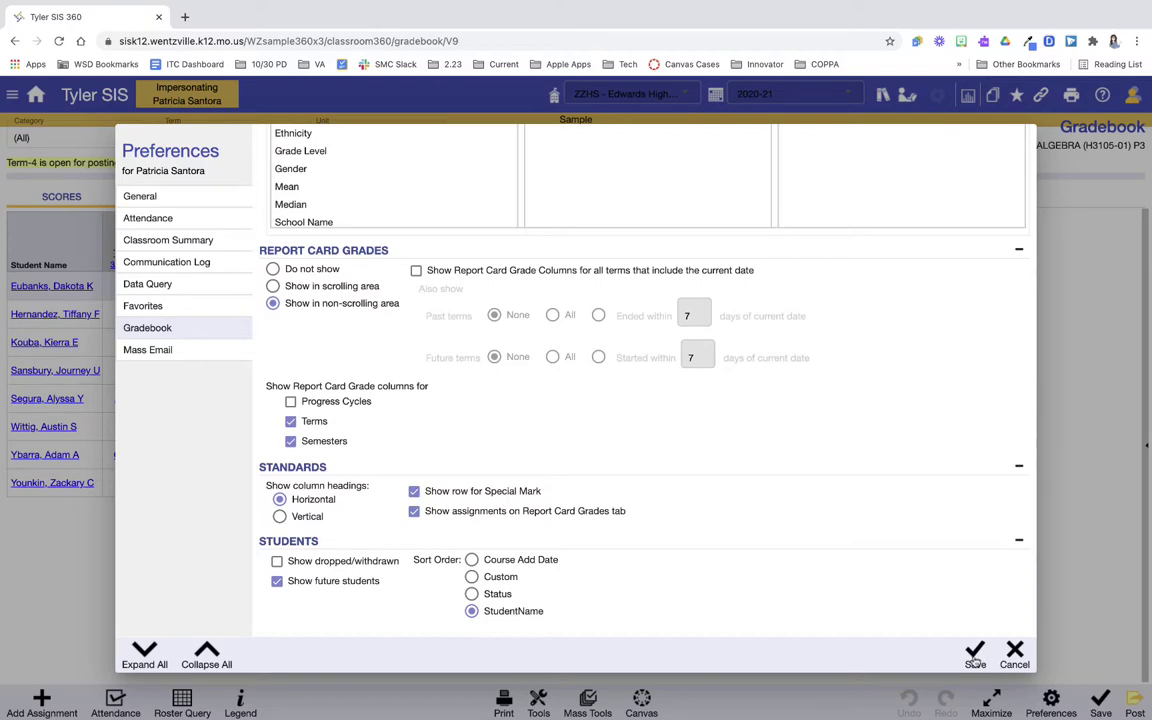
pyautogui.click(975, 658)
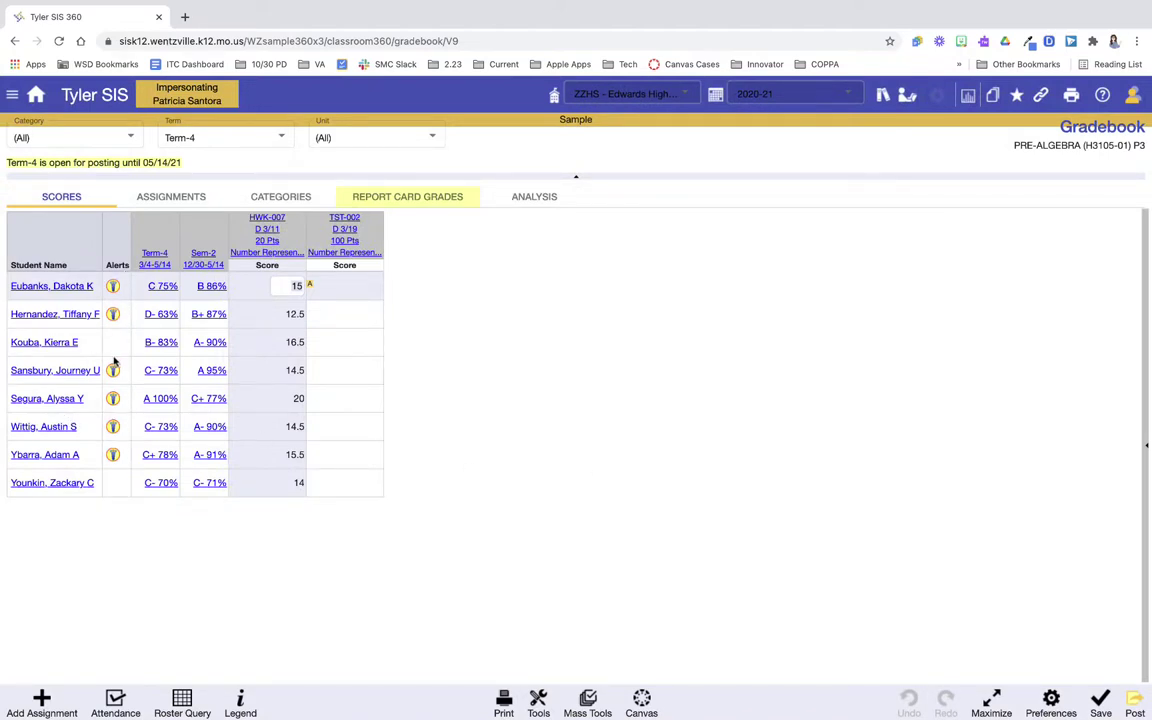
# Open and then close the second student's actions list.
pyautogui.click(47, 316)
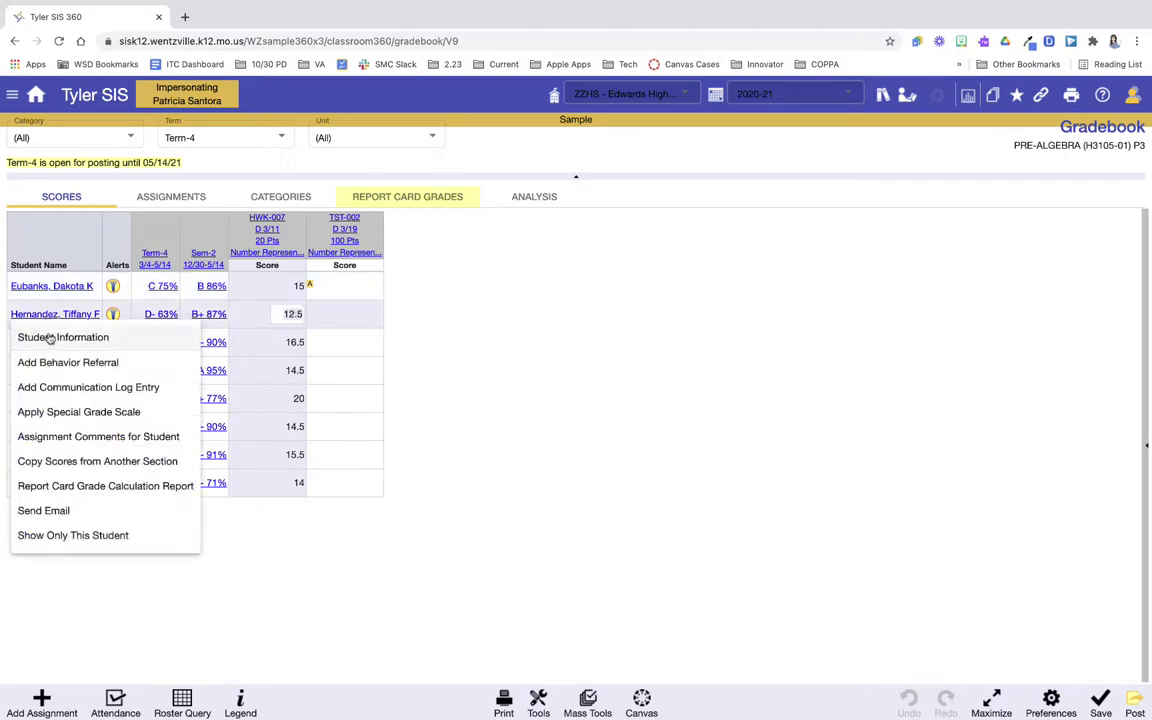
pyautogui.click(474, 431)
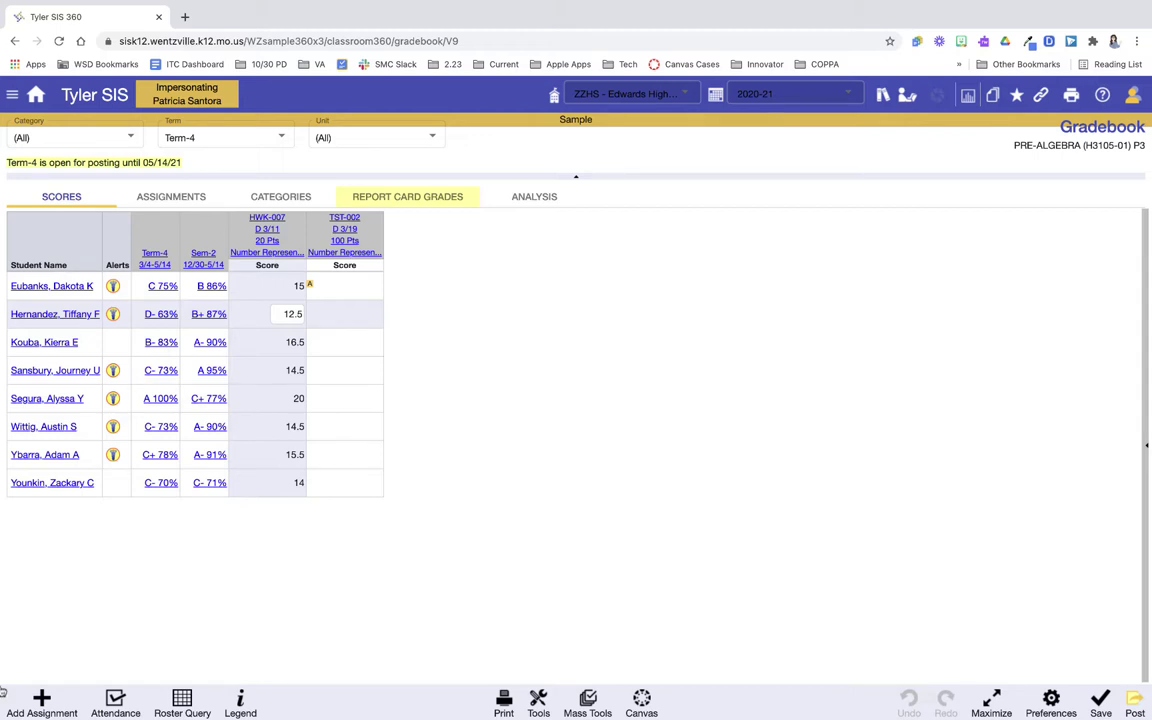
# Start a full-form HWK - Homework assignment with the summary 'Essay'.
pyautogui.click(41, 702)
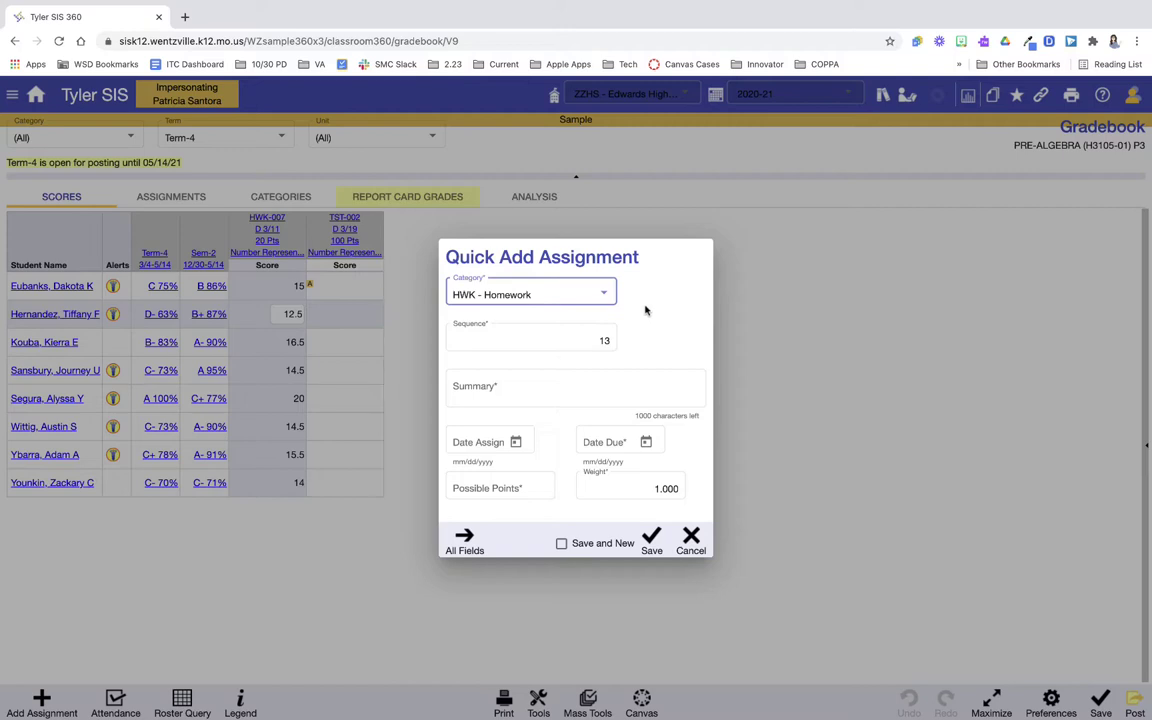
pyautogui.click(466, 541)
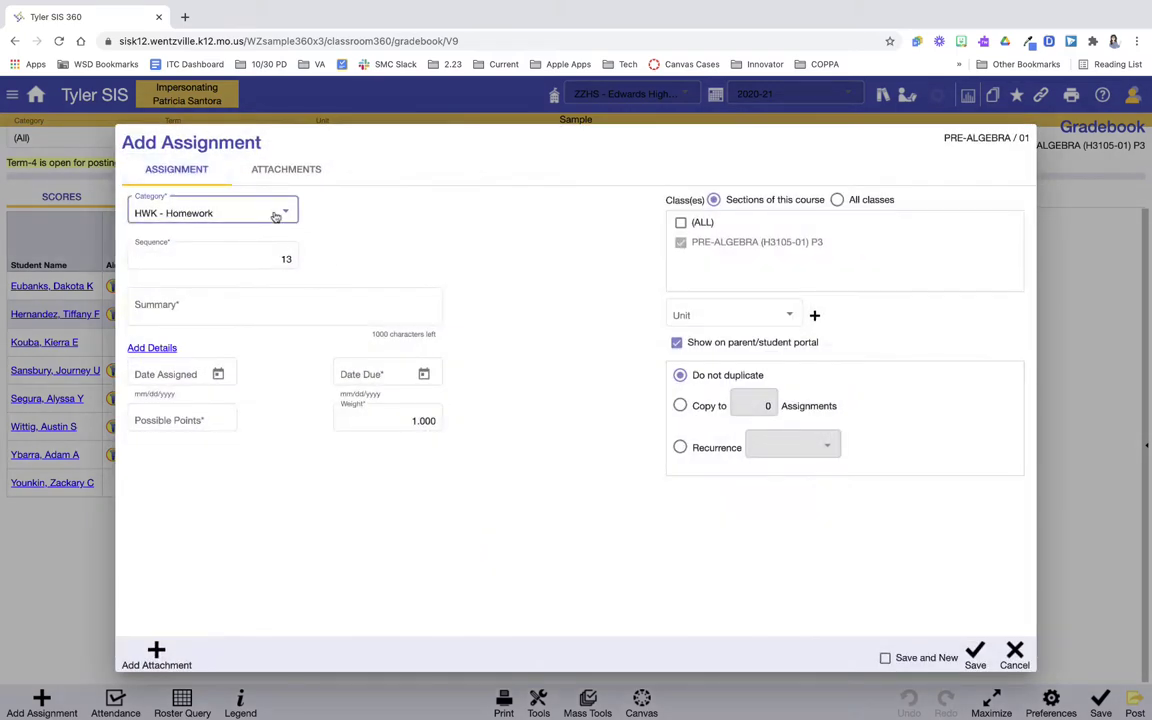
pyautogui.click(248, 207)
pyautogui.click(422, 187)
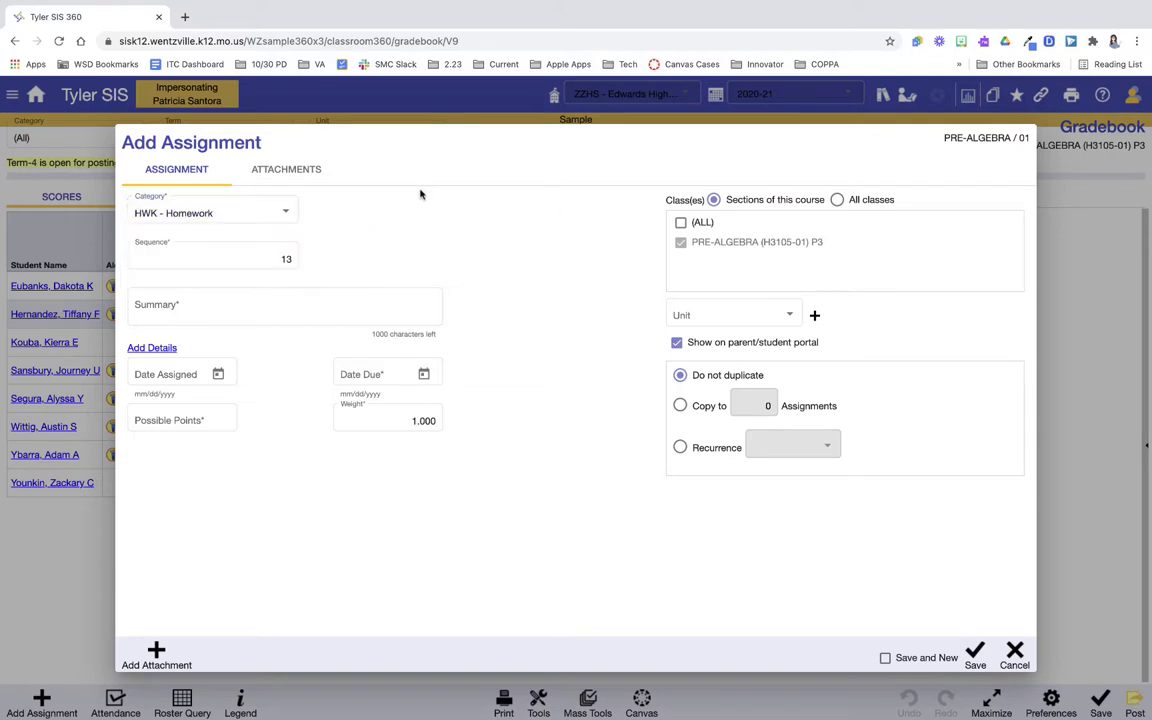
pyautogui.click(188, 304)
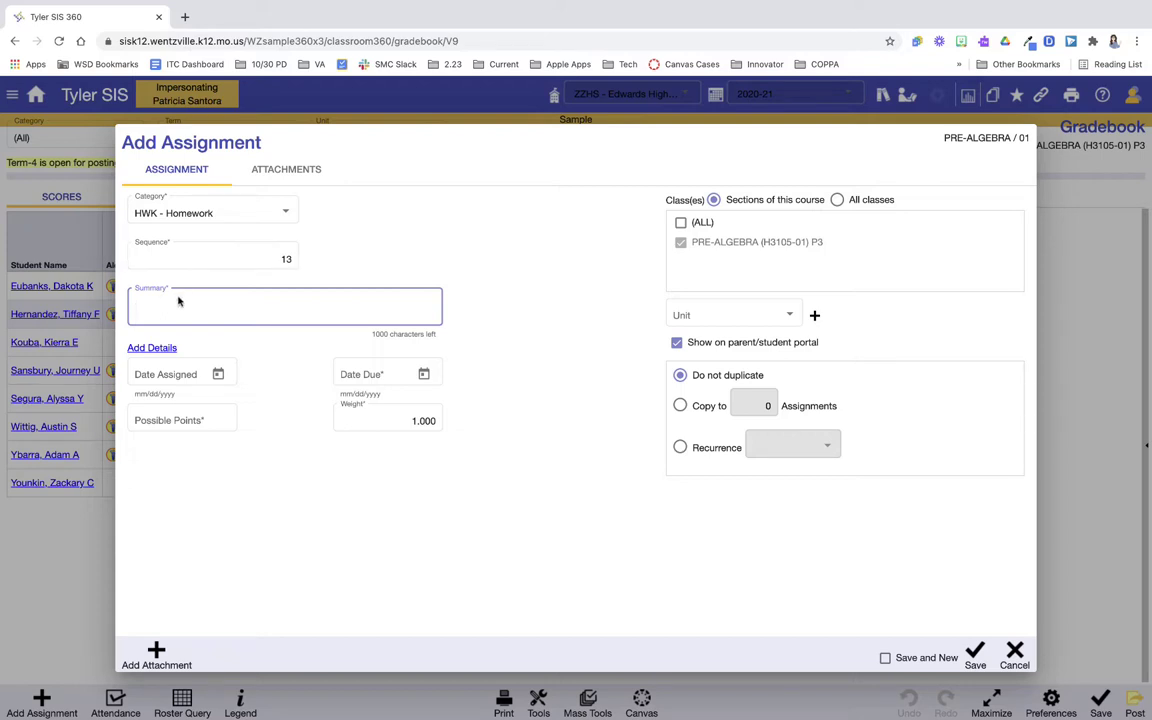
pyautogui.write('Essay')
pyautogui.click(170, 374)
# Set the due date to 04/16/2021 and possible points to 100.
pyautogui.click(229, 347)
pyautogui.click(217, 373)
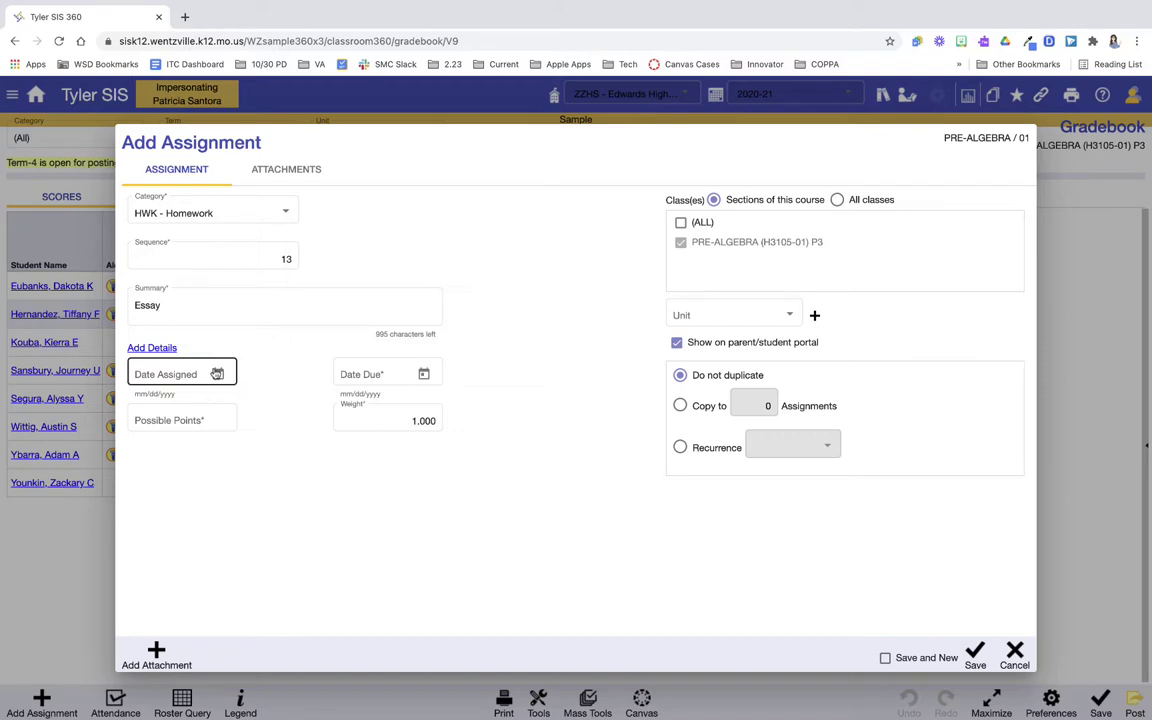
pyautogui.click(424, 373)
pyautogui.click(430, 374)
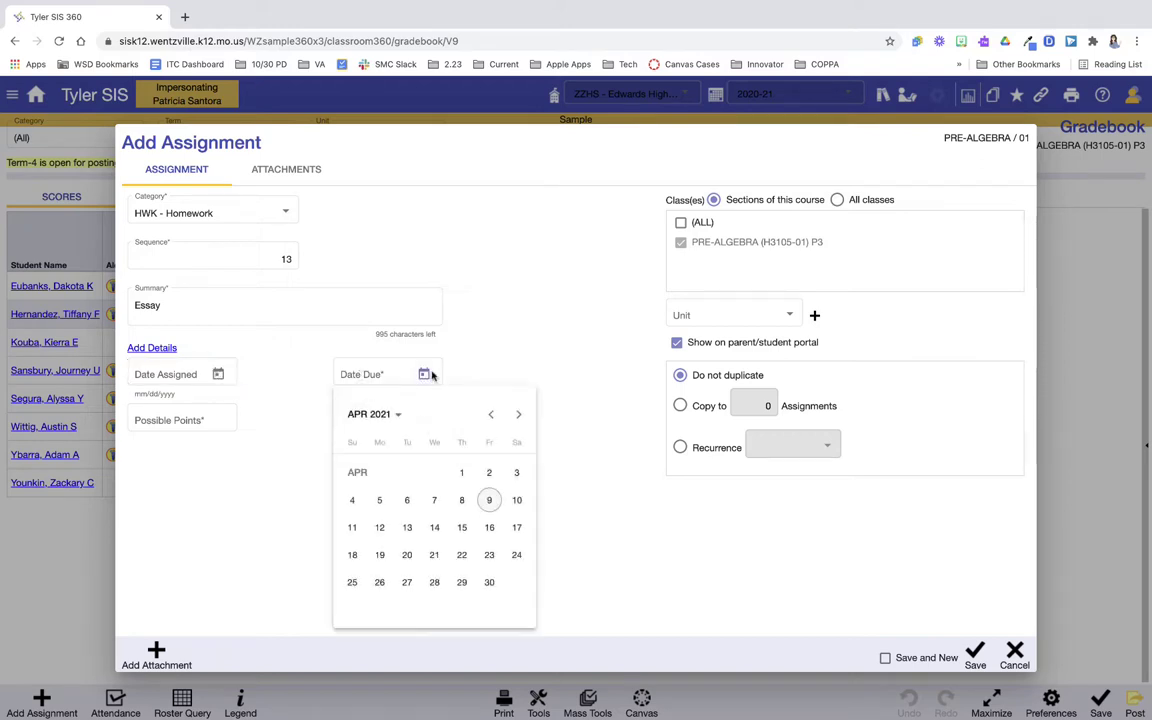
pyautogui.click(489, 527)
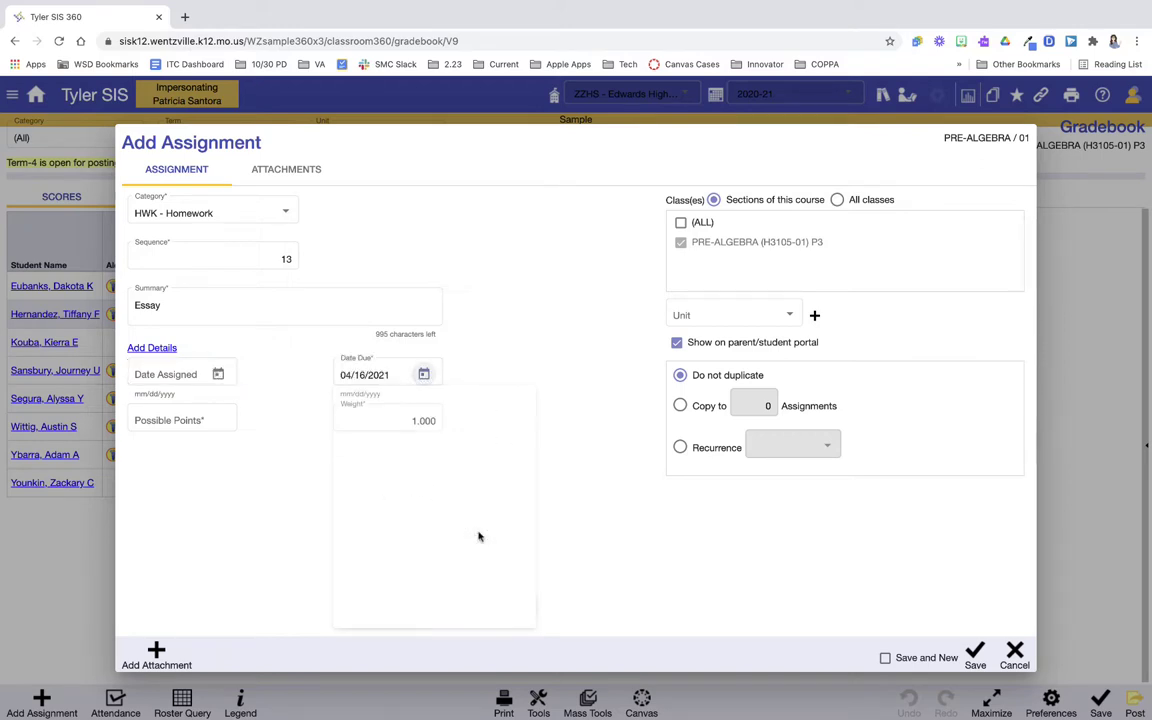
pyautogui.click(184, 420)
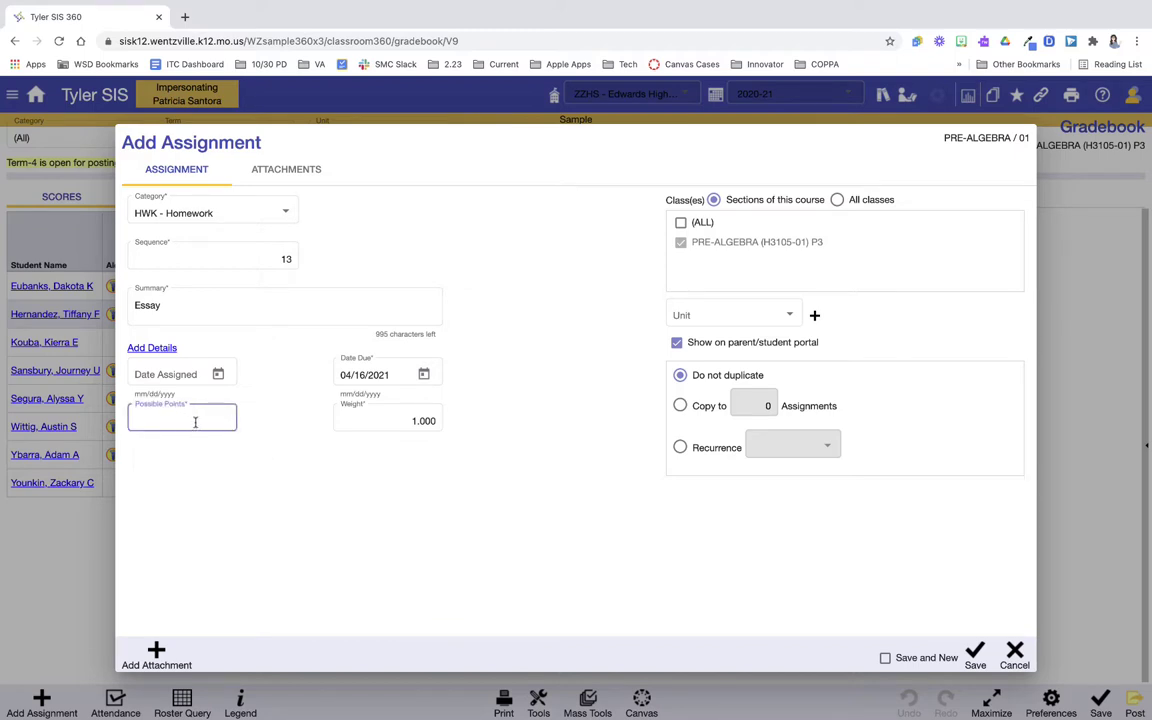
pyautogui.write('100')
pyautogui.click(300, 515)
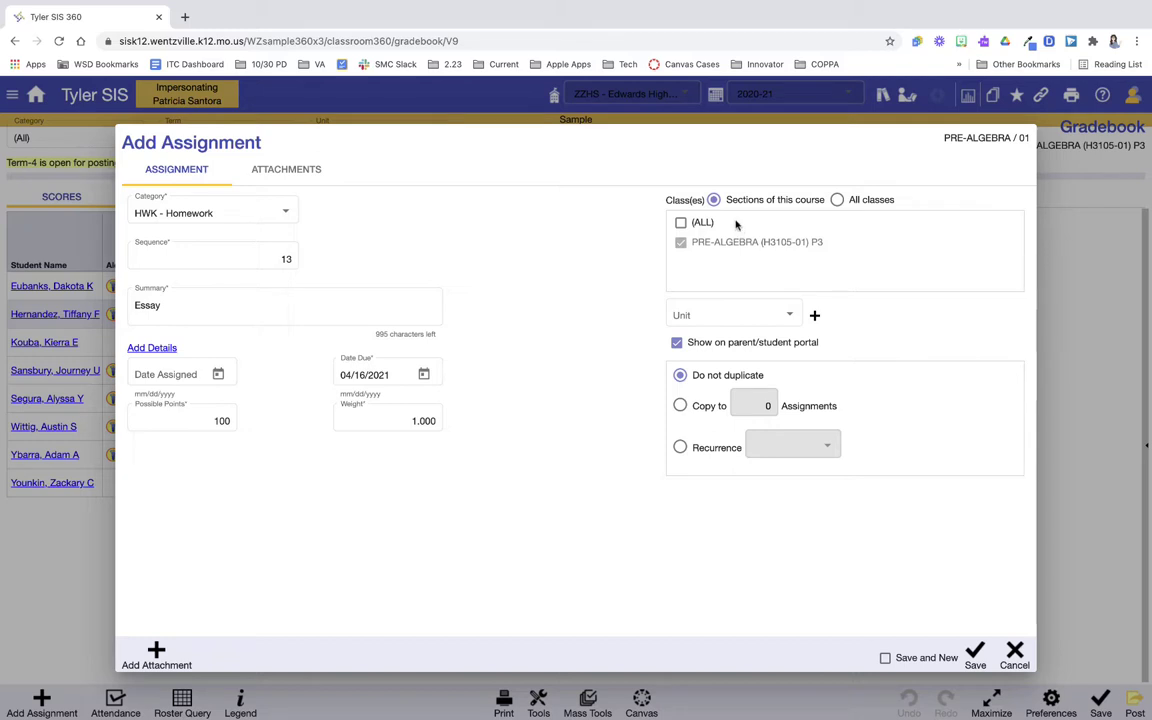
# Assign it to all class sections (ALL), uncheck Save and New, and cancel the form.
pyautogui.click(836, 199)
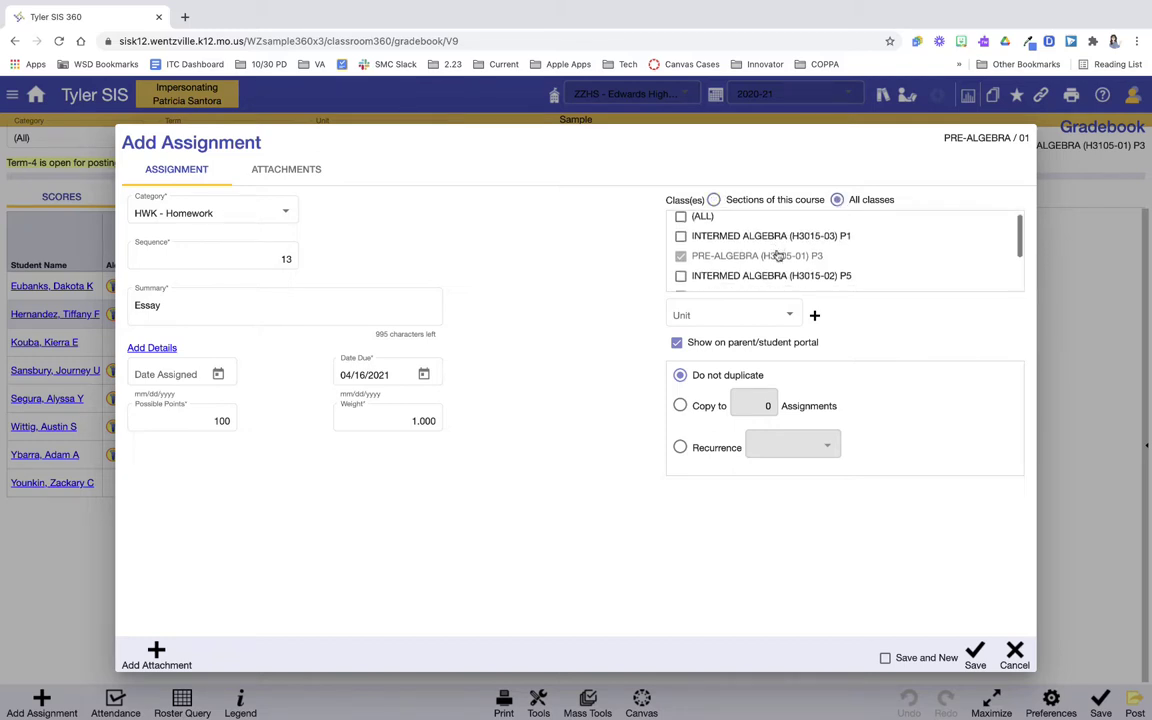
pyautogui.click(760, 201)
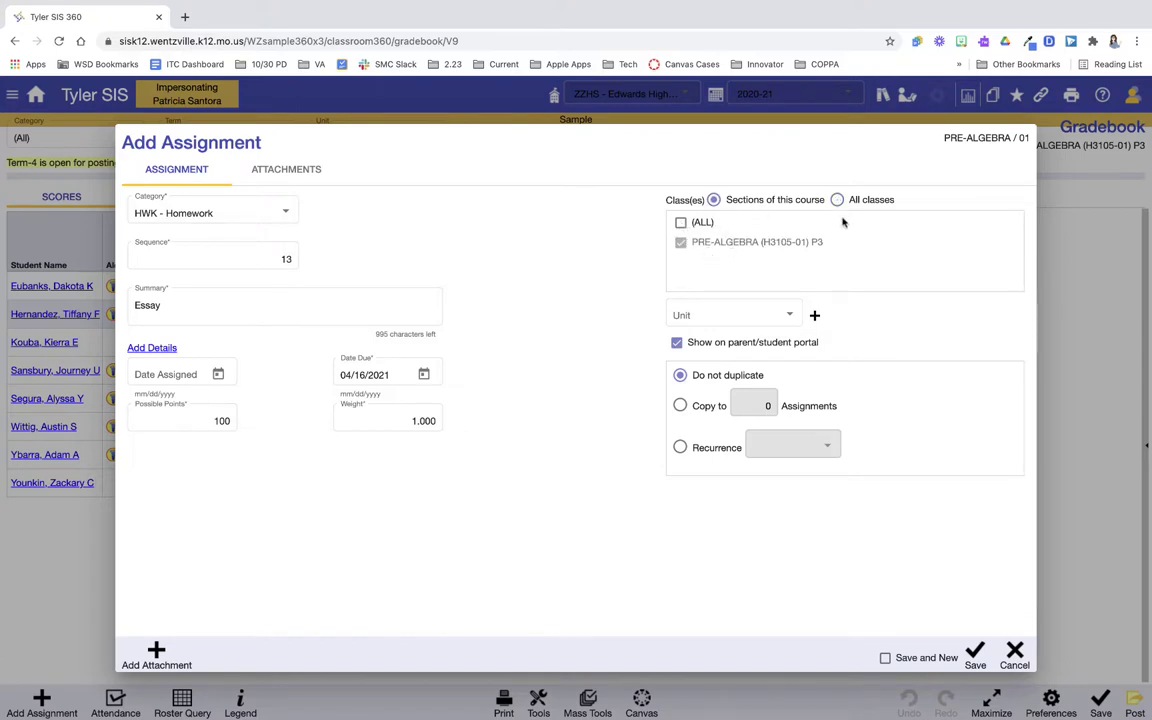
pyautogui.click(837, 199)
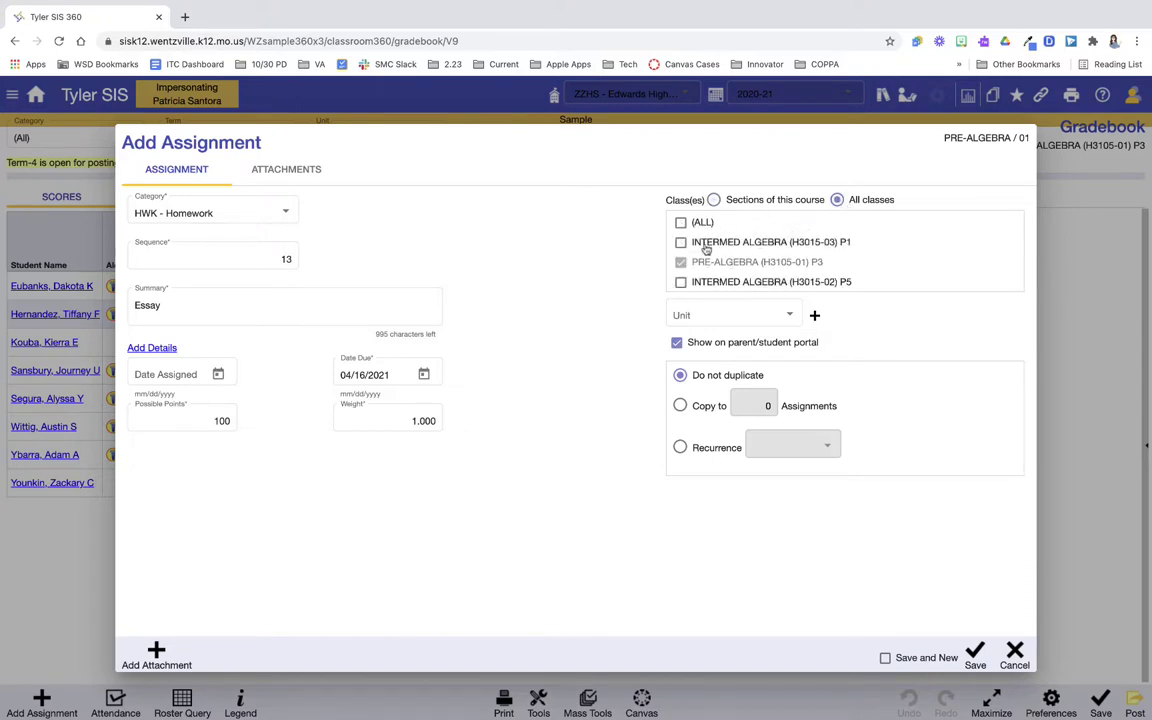
pyautogui.scroll(-3, 705, 250)
pyautogui.scroll(3, 699, 255)
pyautogui.click(682, 223)
pyautogui.scroll(-2, 694, 255)
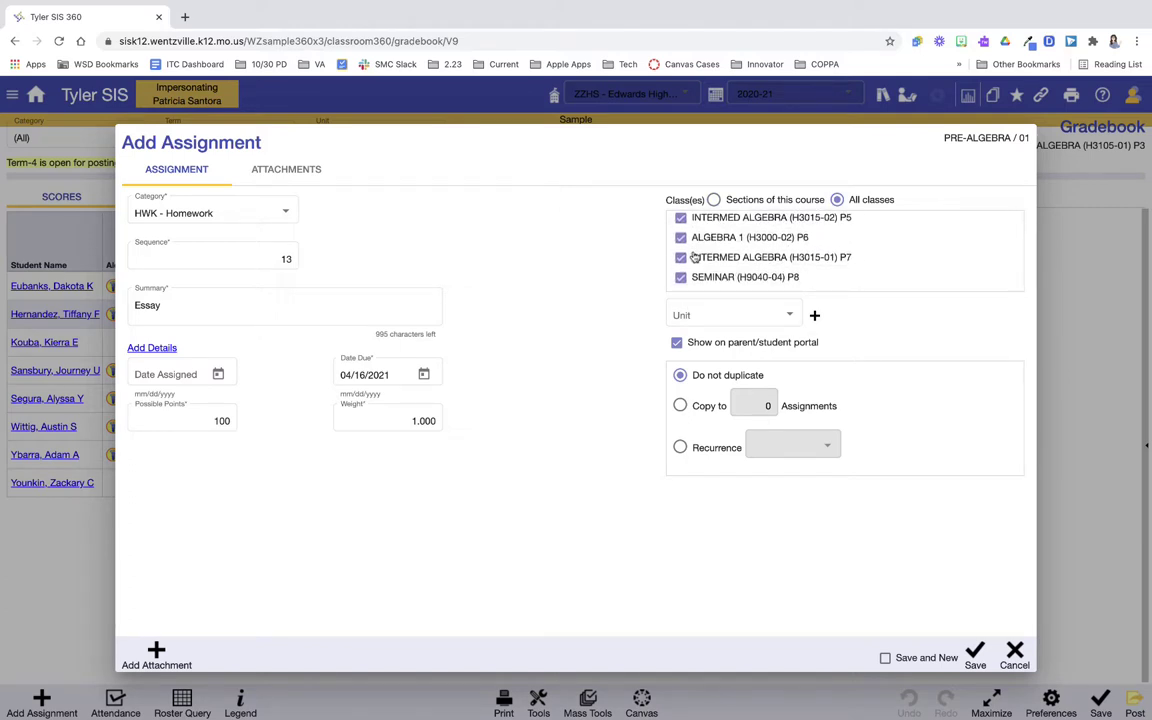
pyautogui.scroll(3, 690, 258)
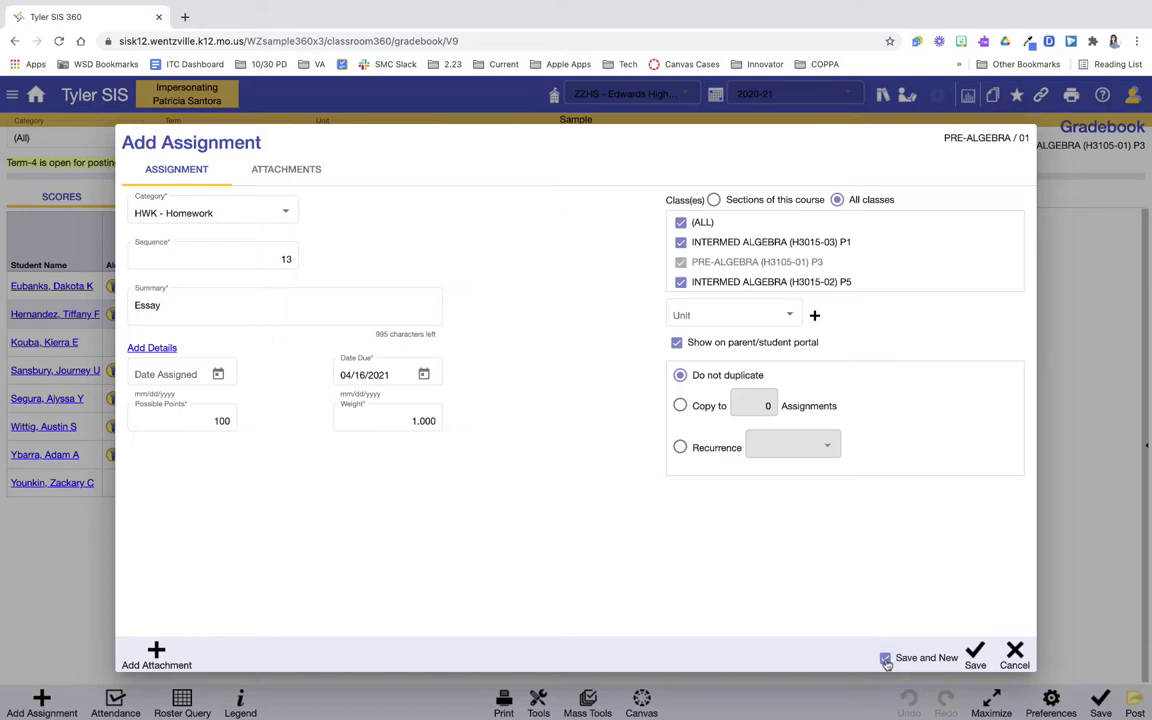
pyautogui.click(885, 659)
pyautogui.click(1013, 657)
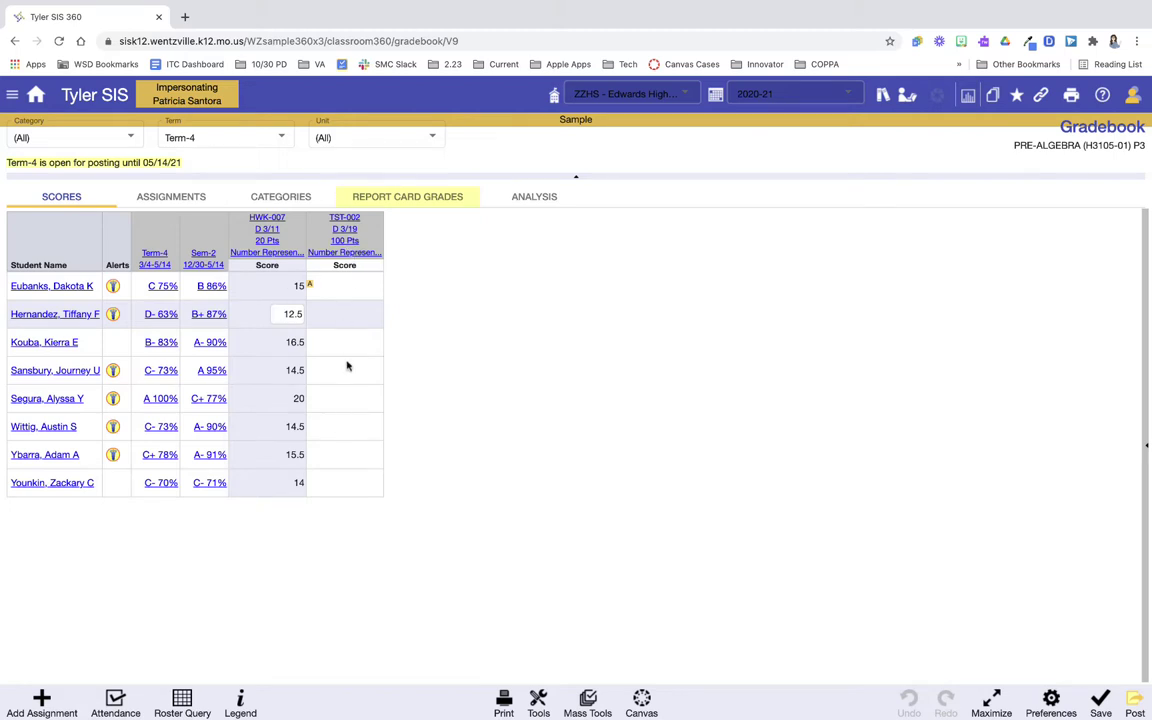
# Enter TST-002 scores of 80, 100 and 120 for the second to fourth students.
pyautogui.click(348, 287)
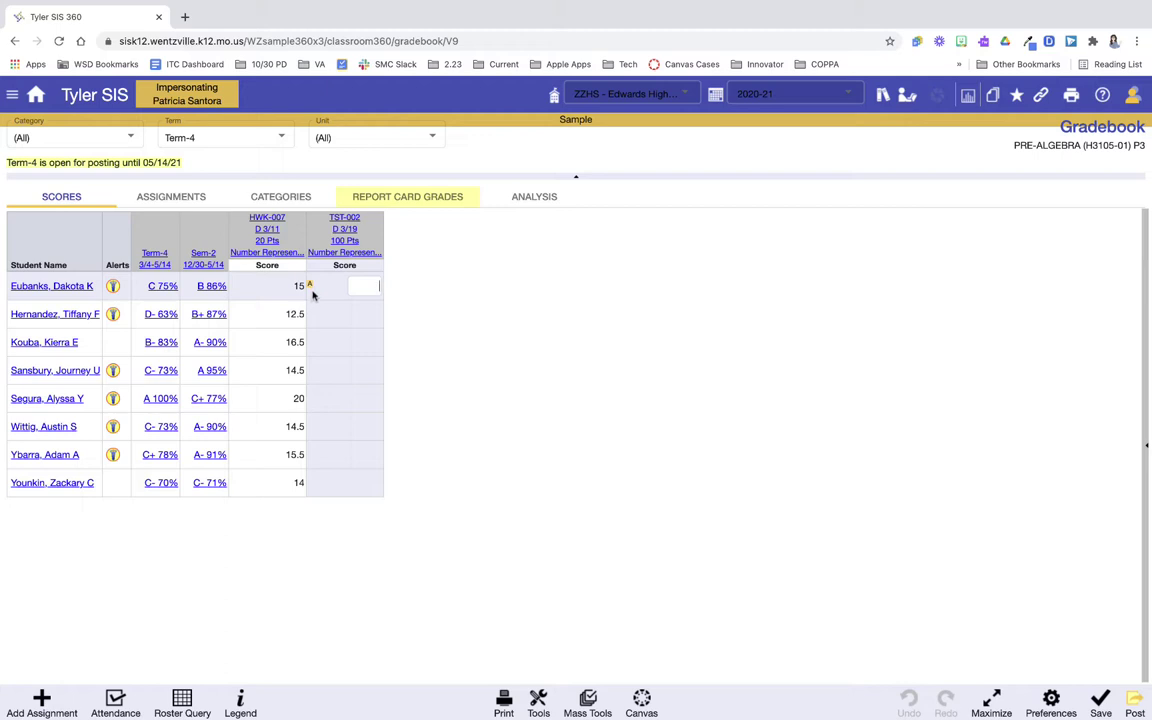
pyautogui.click(335, 322)
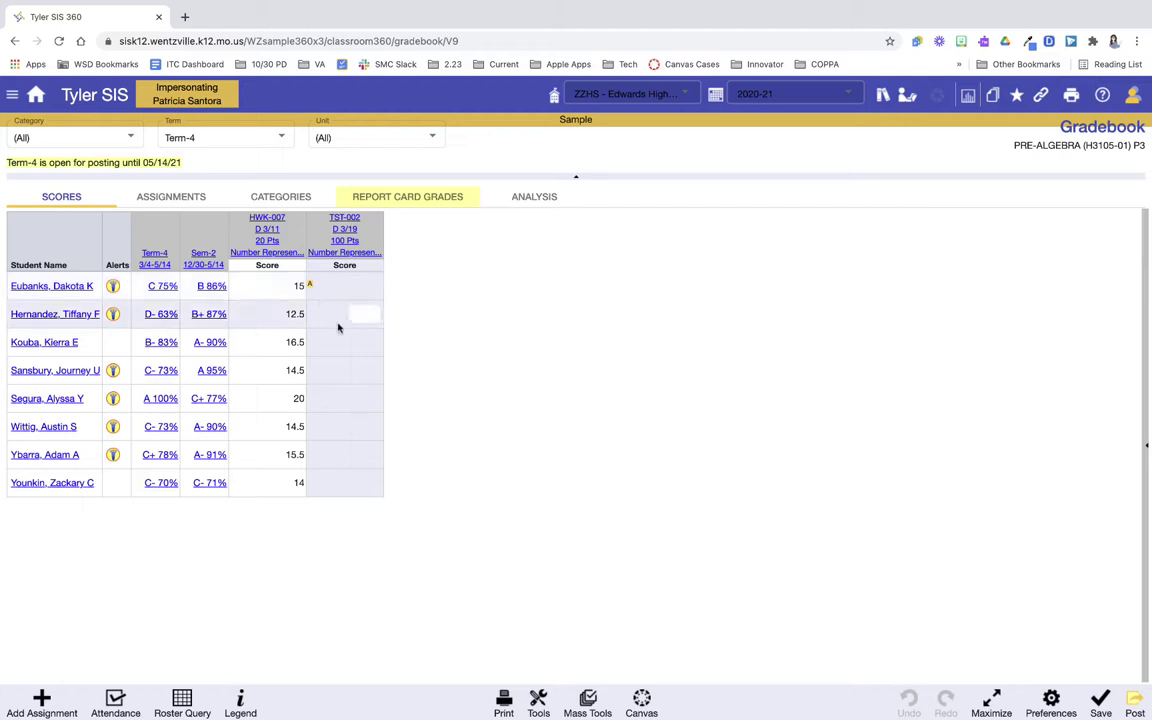
pyautogui.press('Up')
pyautogui.press('Down')
pyautogui.click(363, 350)
pyautogui.press('Up')
pyautogui.write('80')
pyautogui.press('Down')
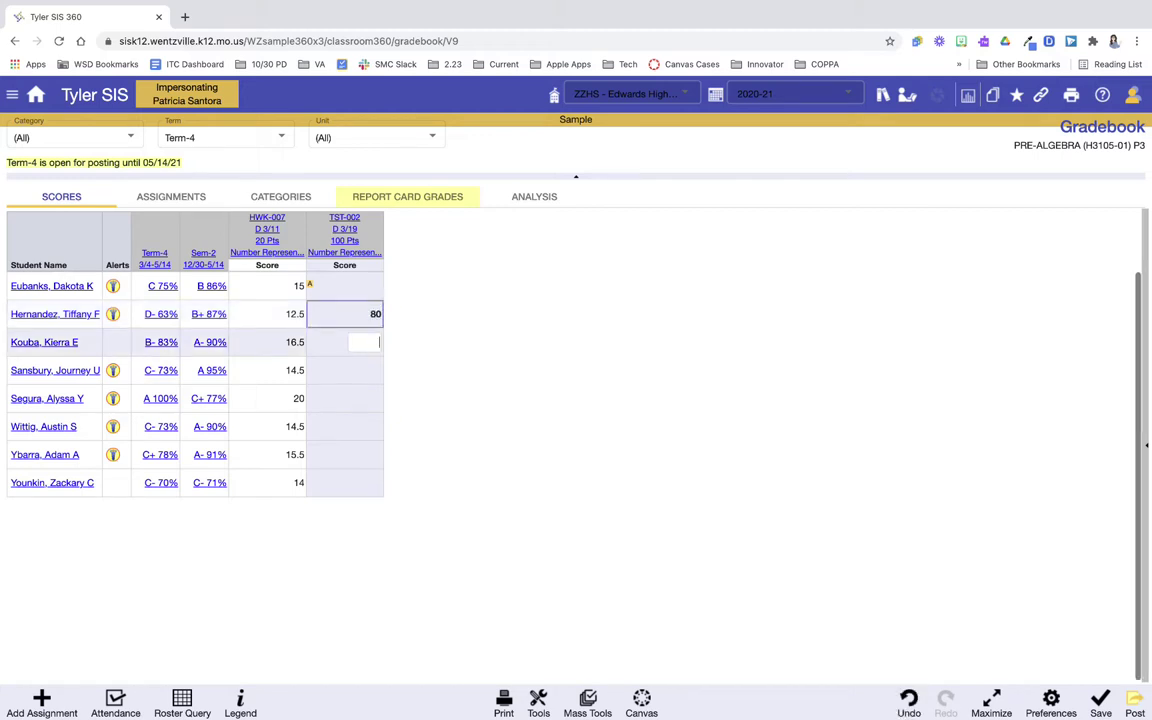
pyautogui.write('100')
pyautogui.press('Down')
pyautogui.write('120')
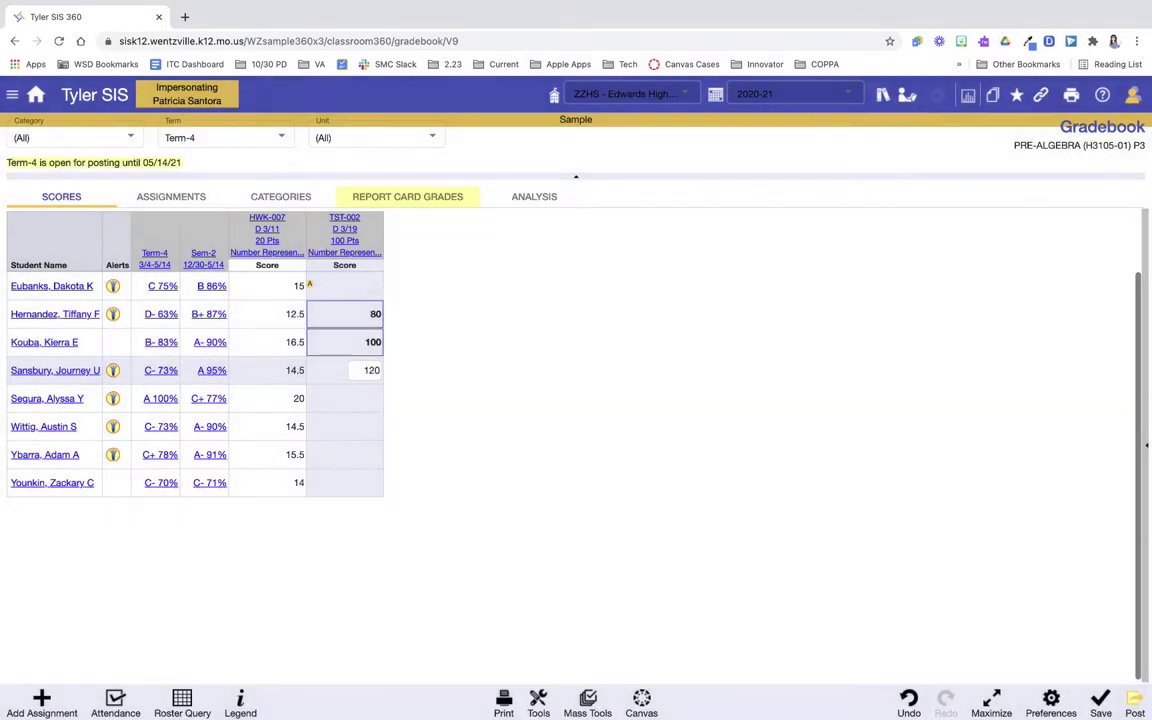
pyautogui.press('Down')
# Correct the fourth student's 120 score to 80.
pyautogui.click(370, 365)
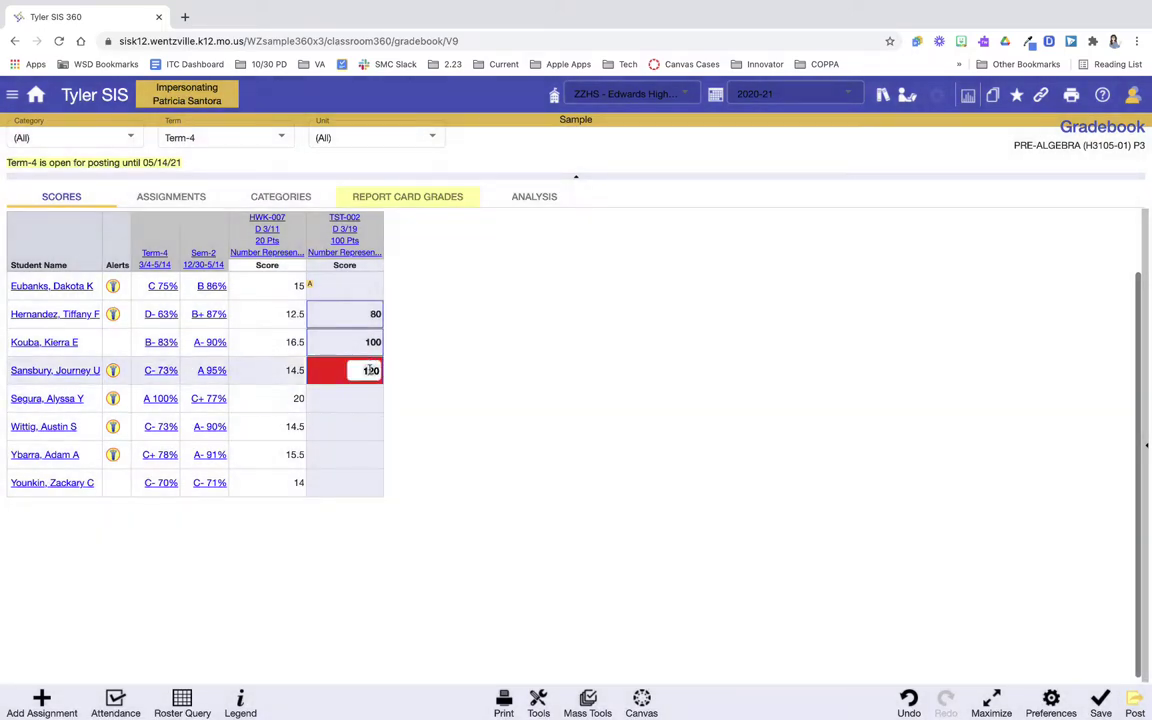
pyautogui.write('80')
pyautogui.press('Down')
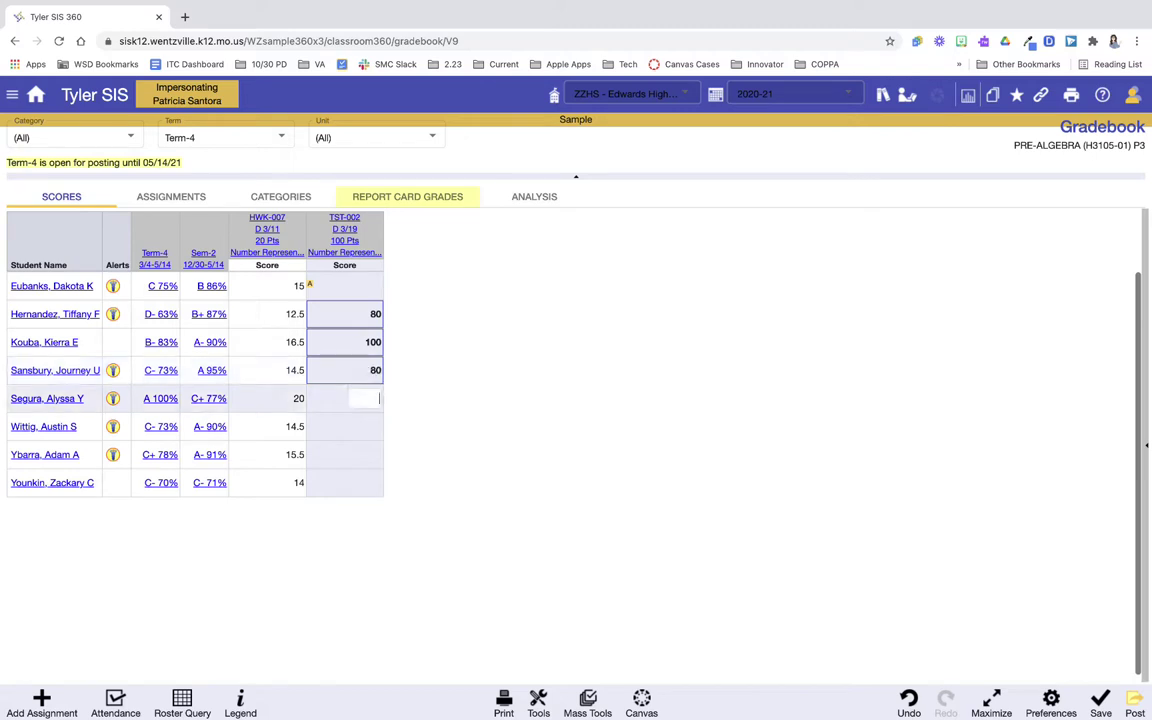
pyautogui.click(359, 426)
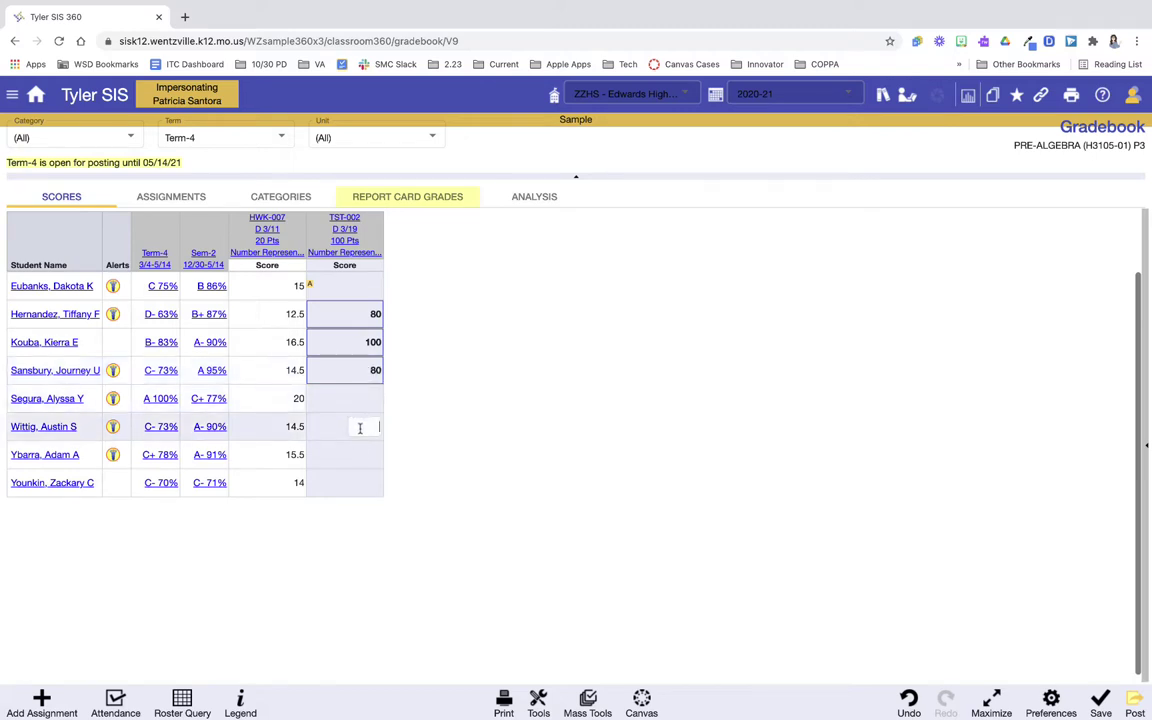
pyautogui.press('Up')
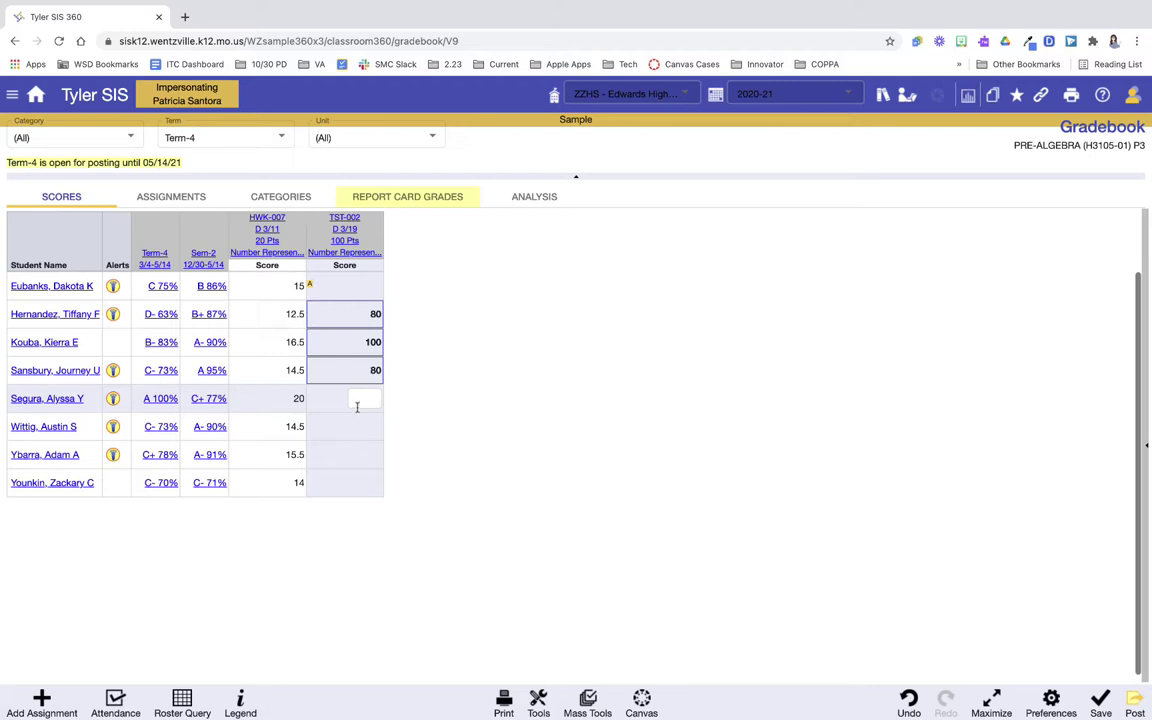
# Mark the fifth student's TST-002 score as XMPT - Exempt.
pyautogui.click(1146, 450)
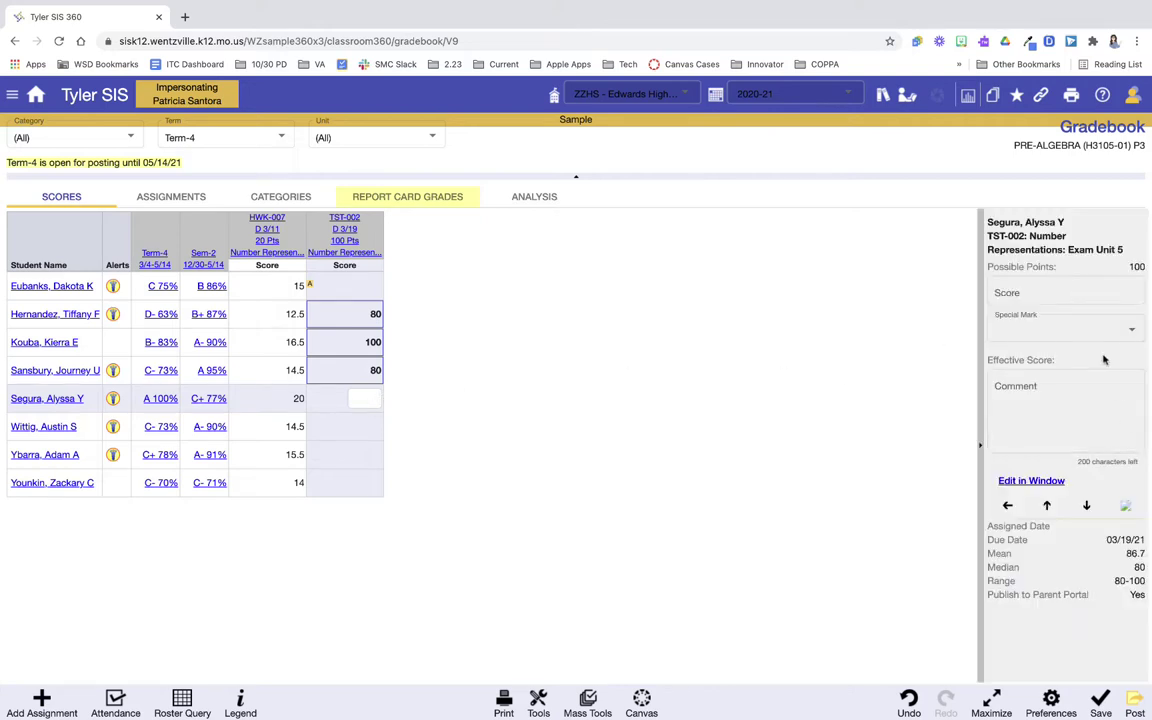
pyautogui.click(1076, 403)
pyautogui.click(1075, 329)
pyautogui.click(1079, 366)
pyautogui.click(1076, 385)
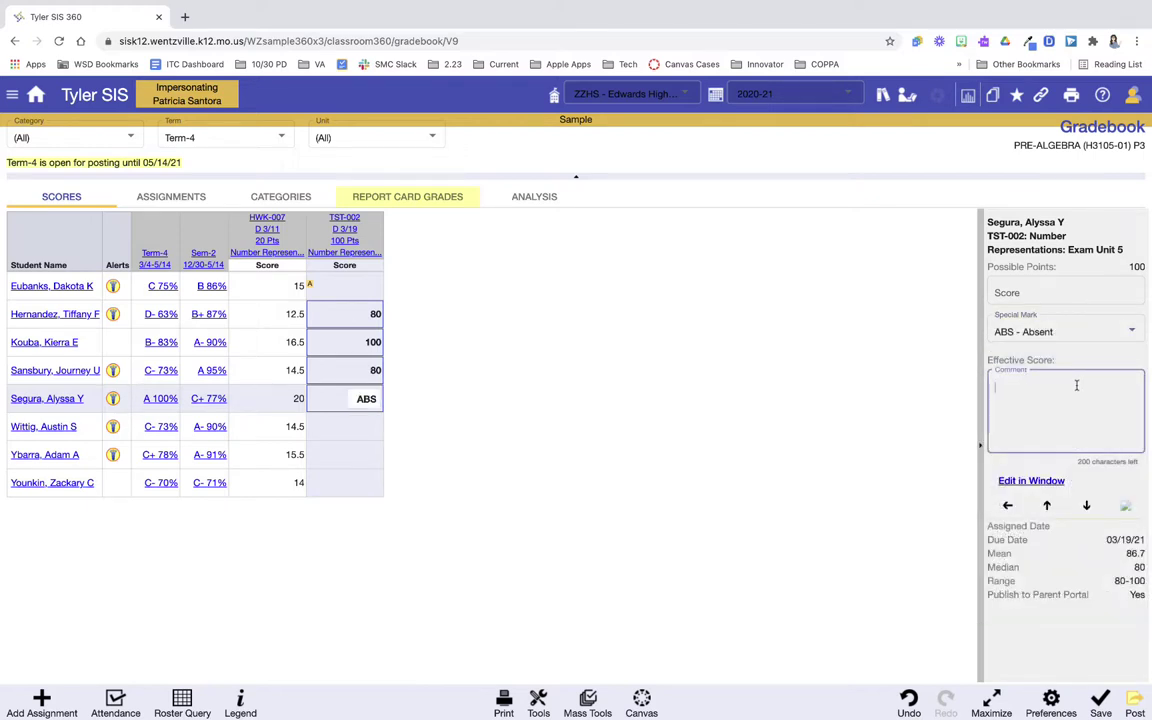
pyautogui.click(1067, 332)
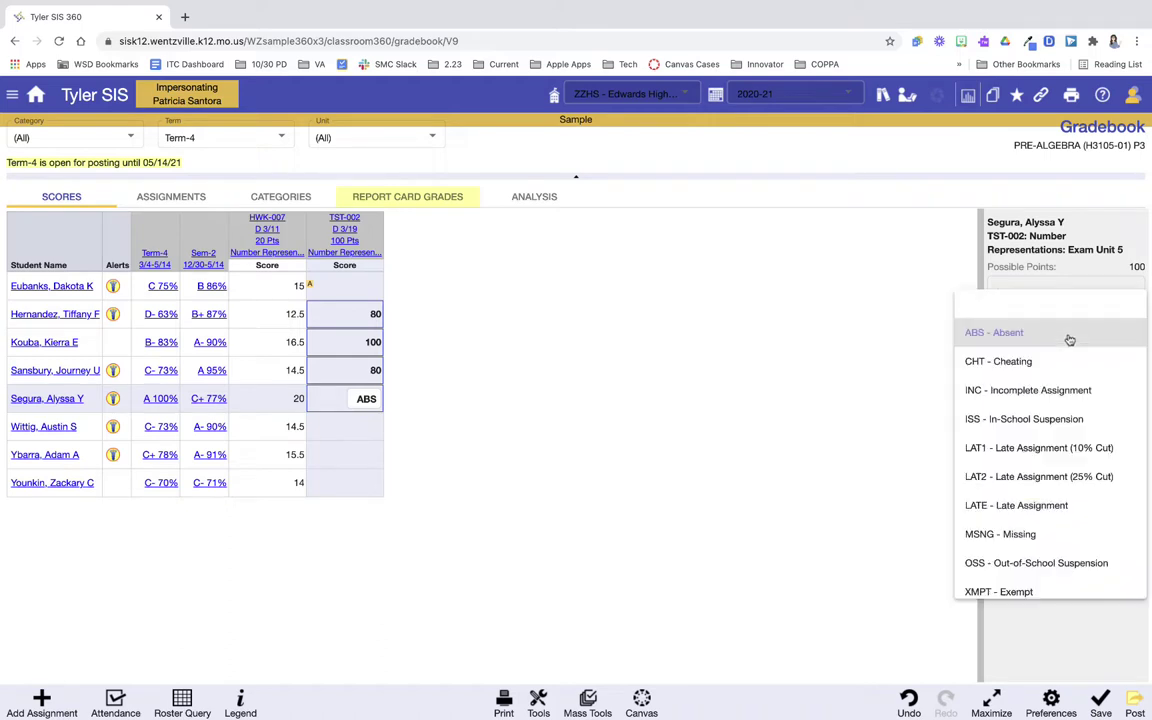
pyautogui.click(1046, 582)
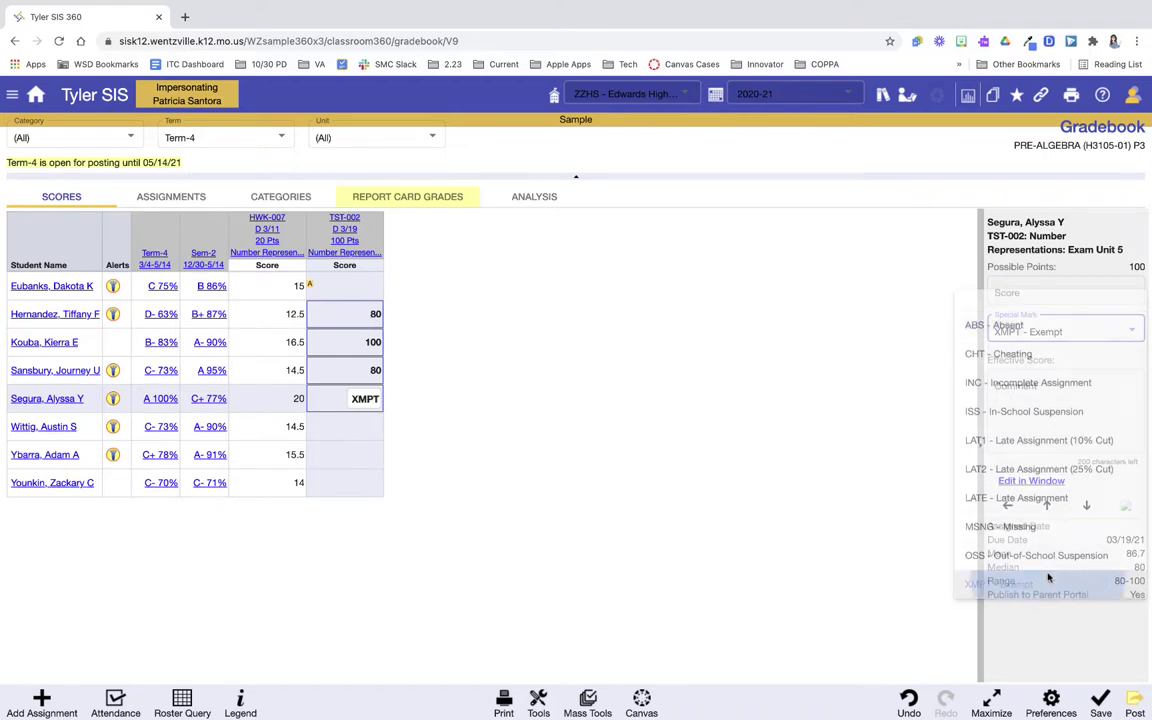
pyautogui.click(1062, 416)
pyautogui.click(1075, 332)
pyautogui.click(1069, 467)
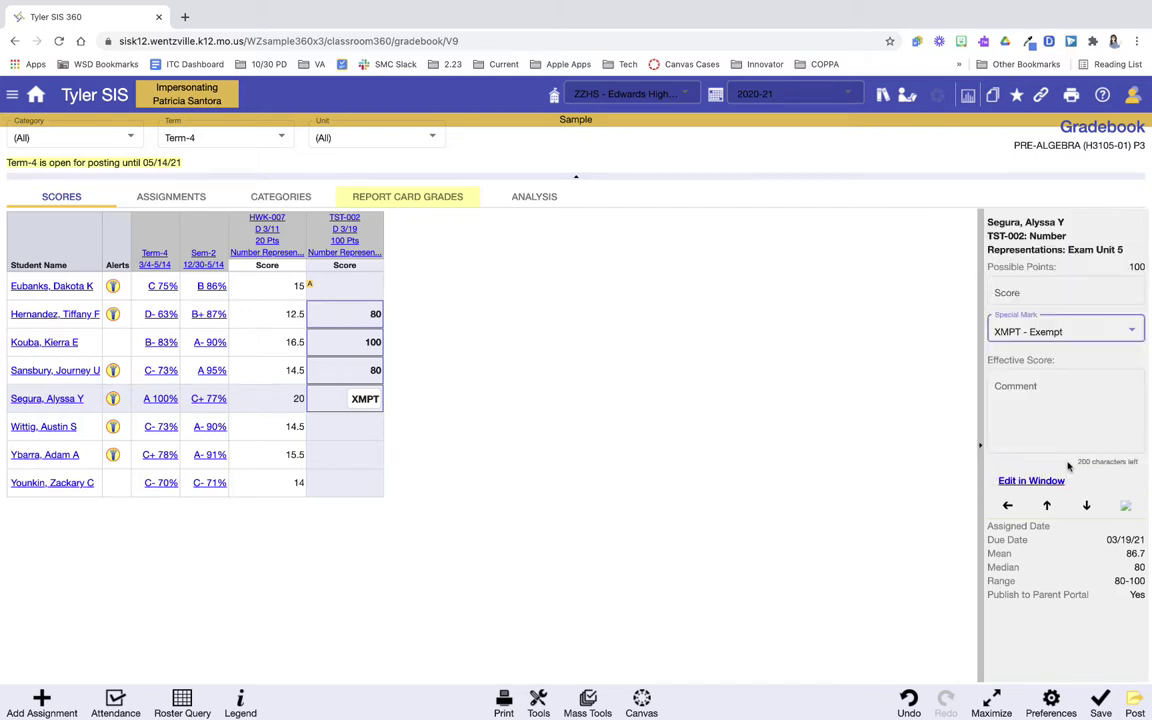
pyautogui.click(1059, 390)
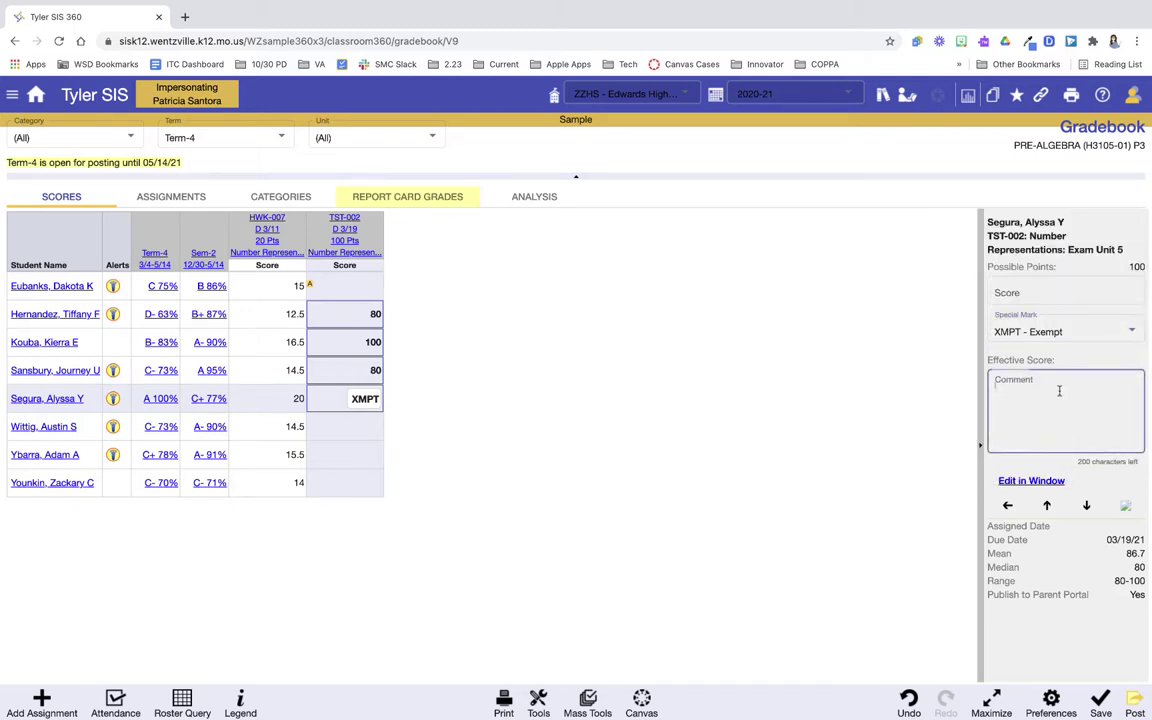
pyautogui.click(364, 403)
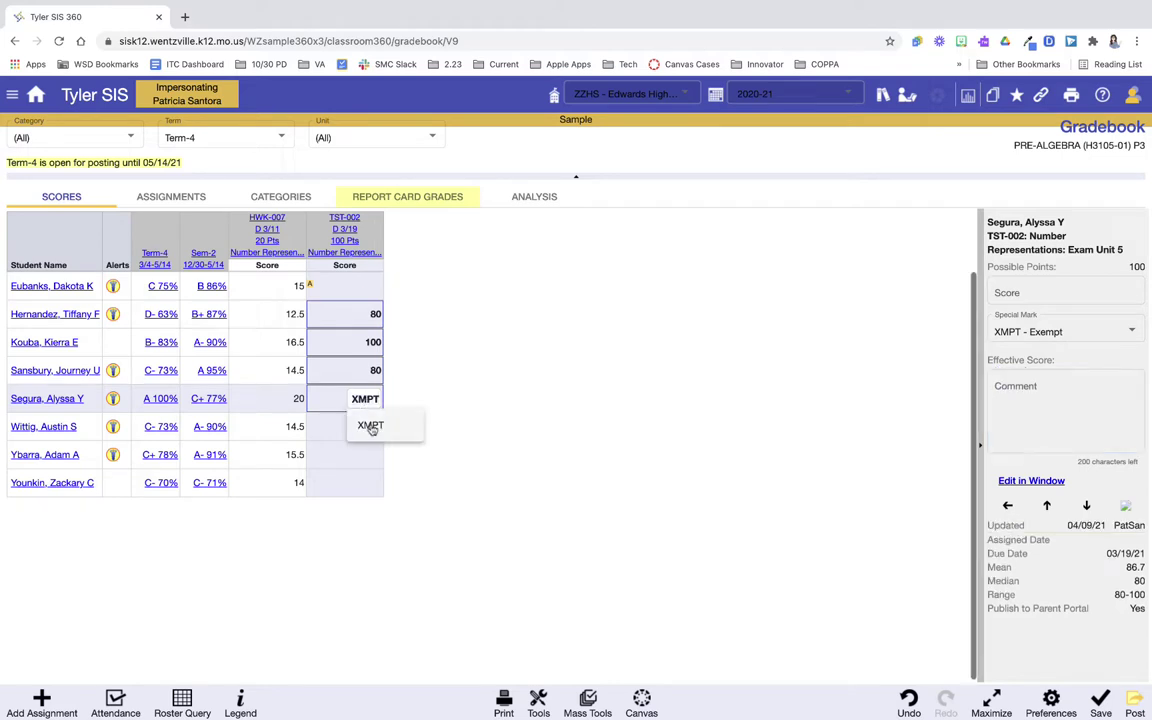
pyautogui.click(368, 426)
# Add the comment 'please make up ASAP' to the exempt score.
pyautogui.click(1044, 440)
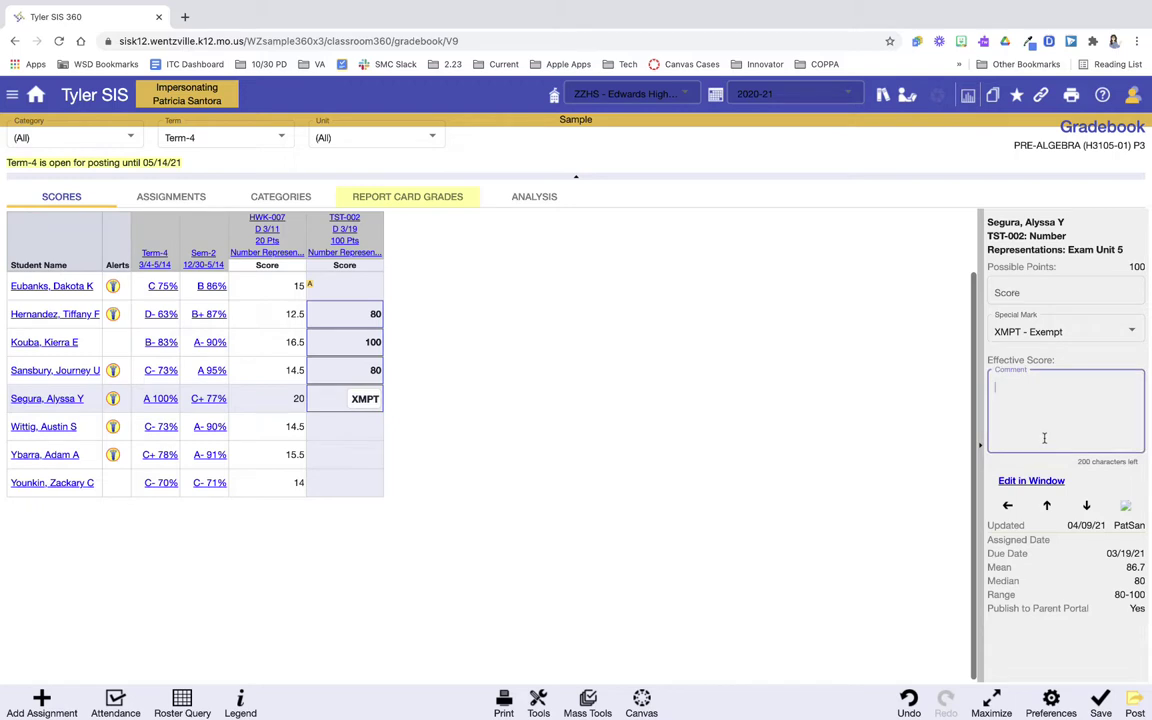
pyautogui.write('please make up ASAP')
pyautogui.click(347, 425)
pyautogui.click(349, 454)
pyautogui.click(350, 426)
pyautogui.click(350, 398)
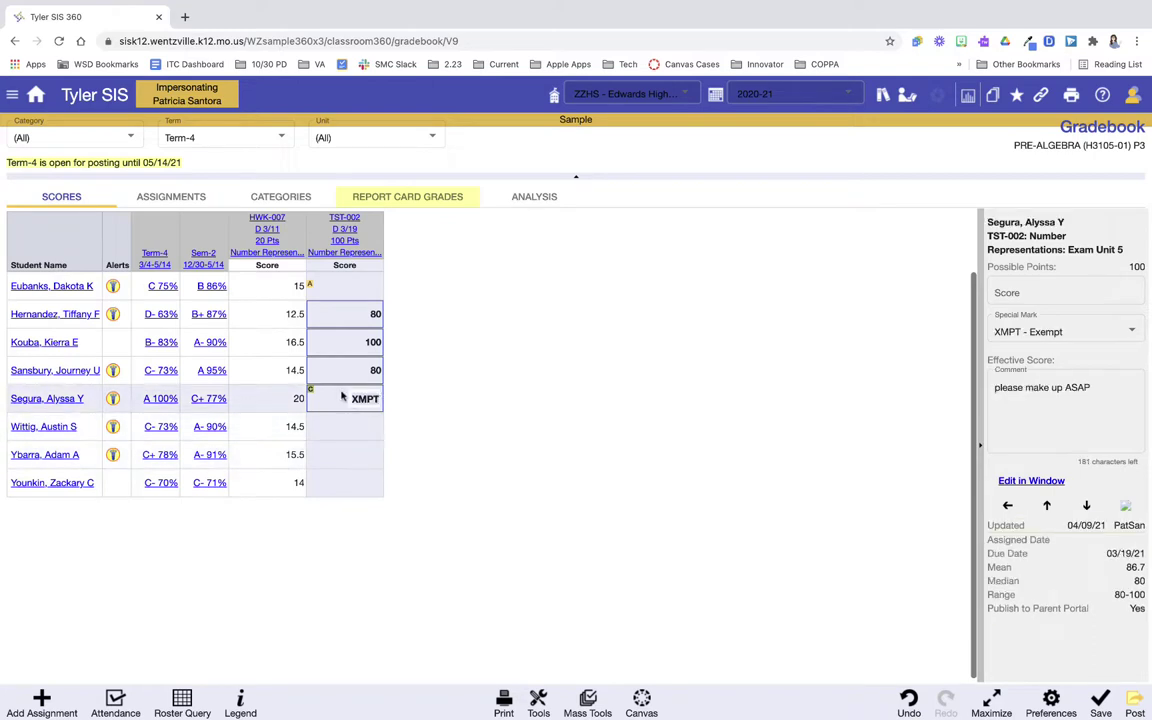
pyautogui.click(345, 372)
pyautogui.click(352, 398)
pyautogui.click(353, 429)
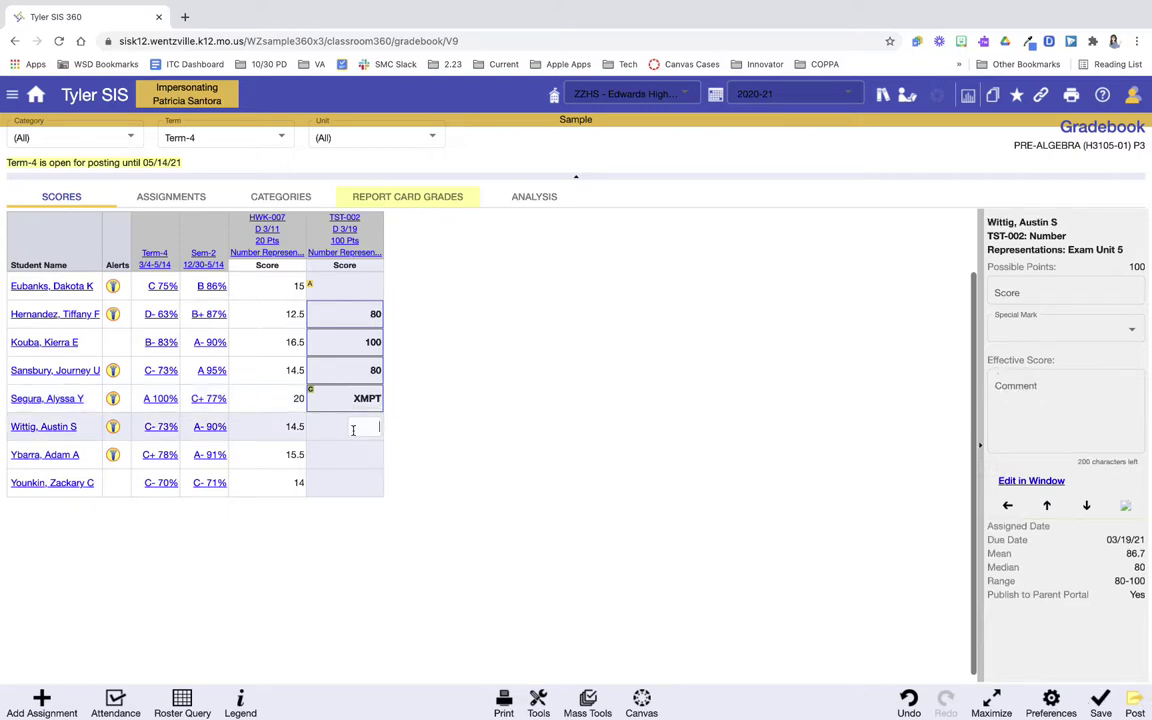
# Fill the four blank TST-002 scores with LAT1 from the column header menu.
pyautogui.click(342, 234)
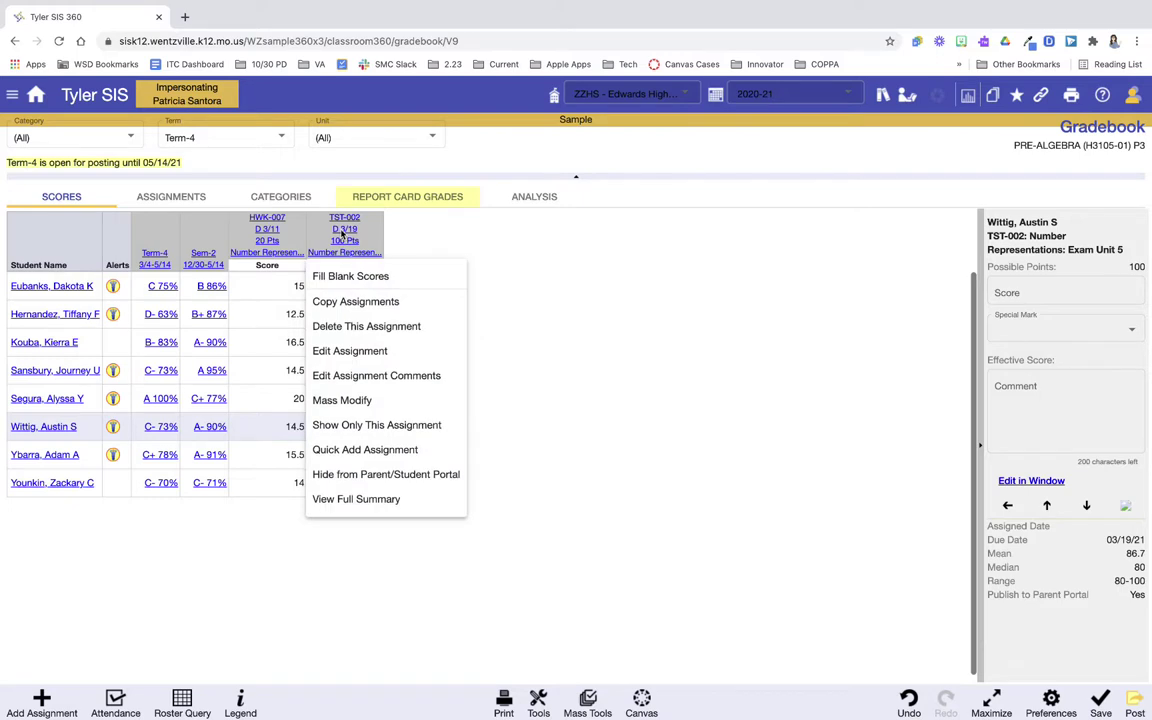
pyautogui.click(399, 285)
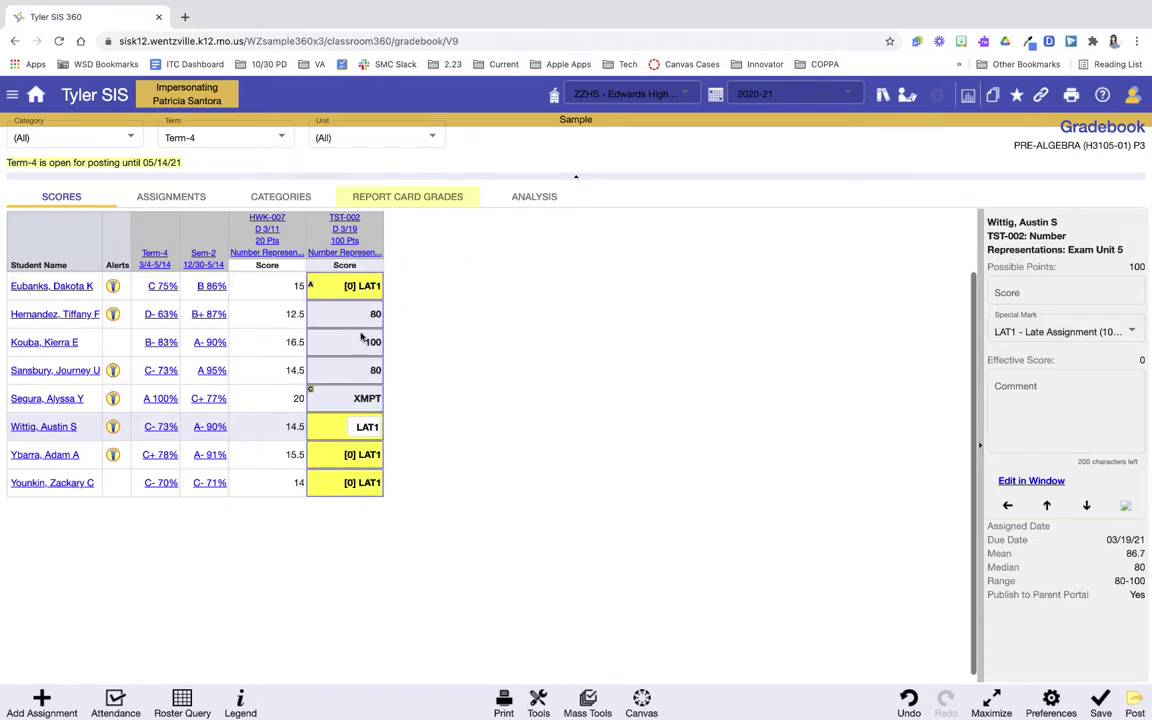
pyautogui.click(330, 286)
pyautogui.click(349, 224)
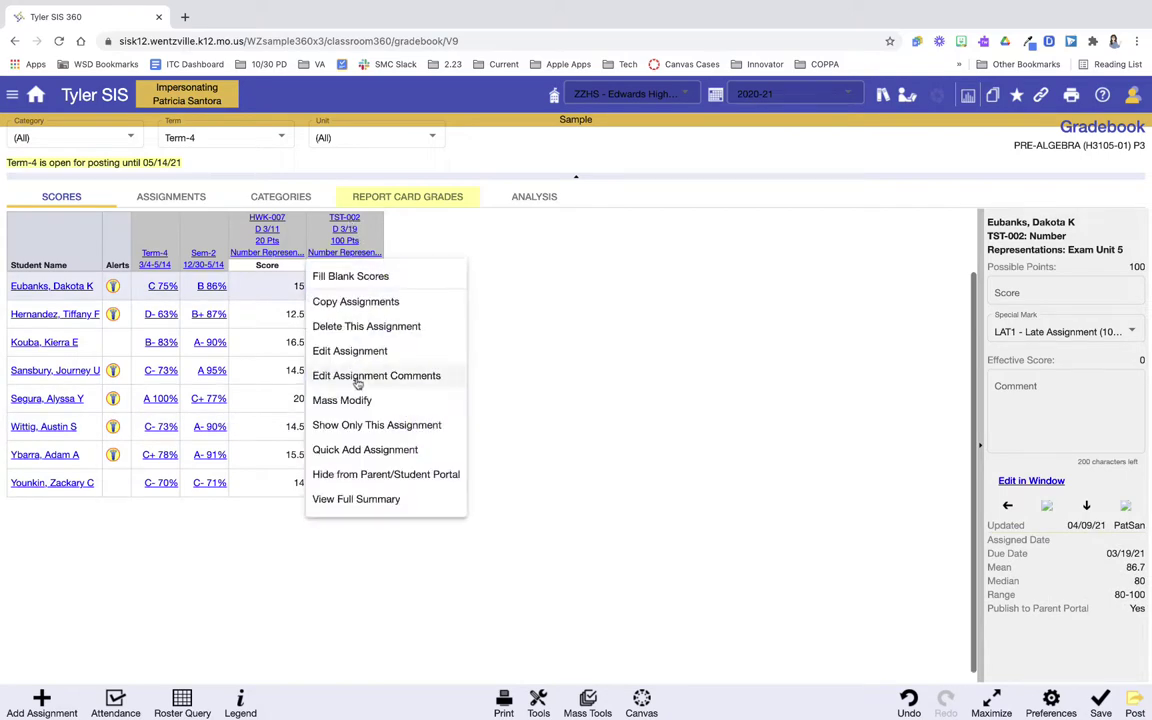
# Mass-modify TST-002 to a score of 100, overwriting existing entries.
pyautogui.click(392, 402)
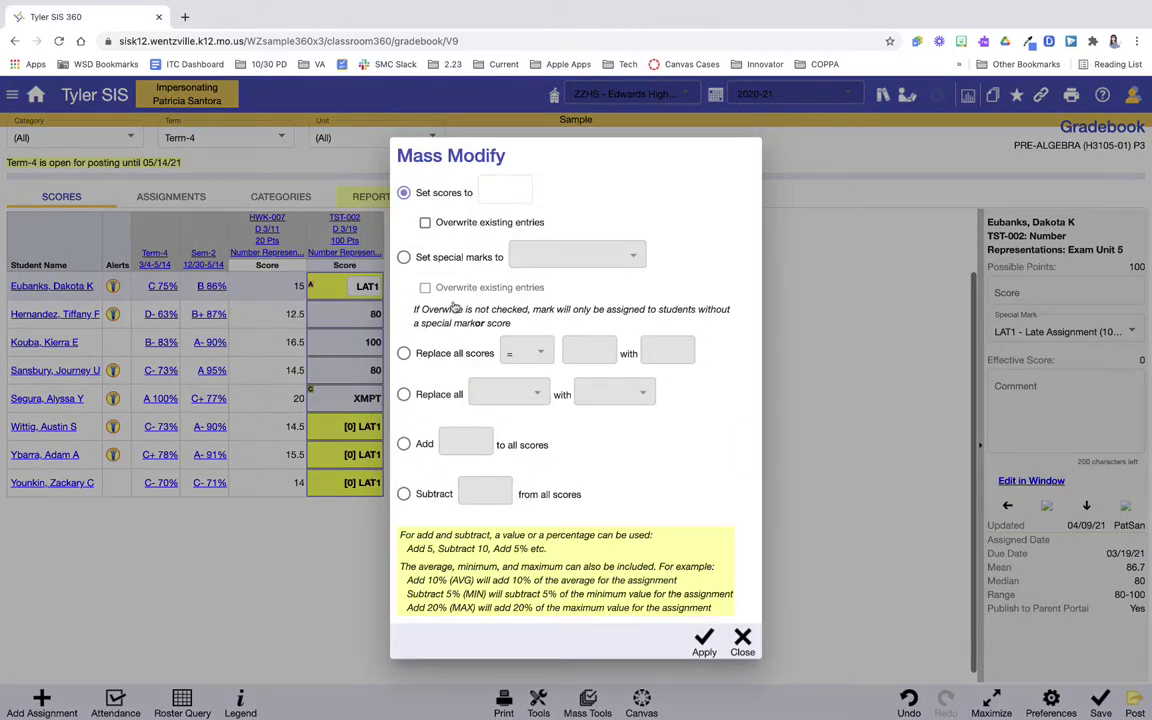
pyautogui.click(499, 192)
pyautogui.write('100')
pyautogui.click(462, 228)
pyautogui.click(705, 645)
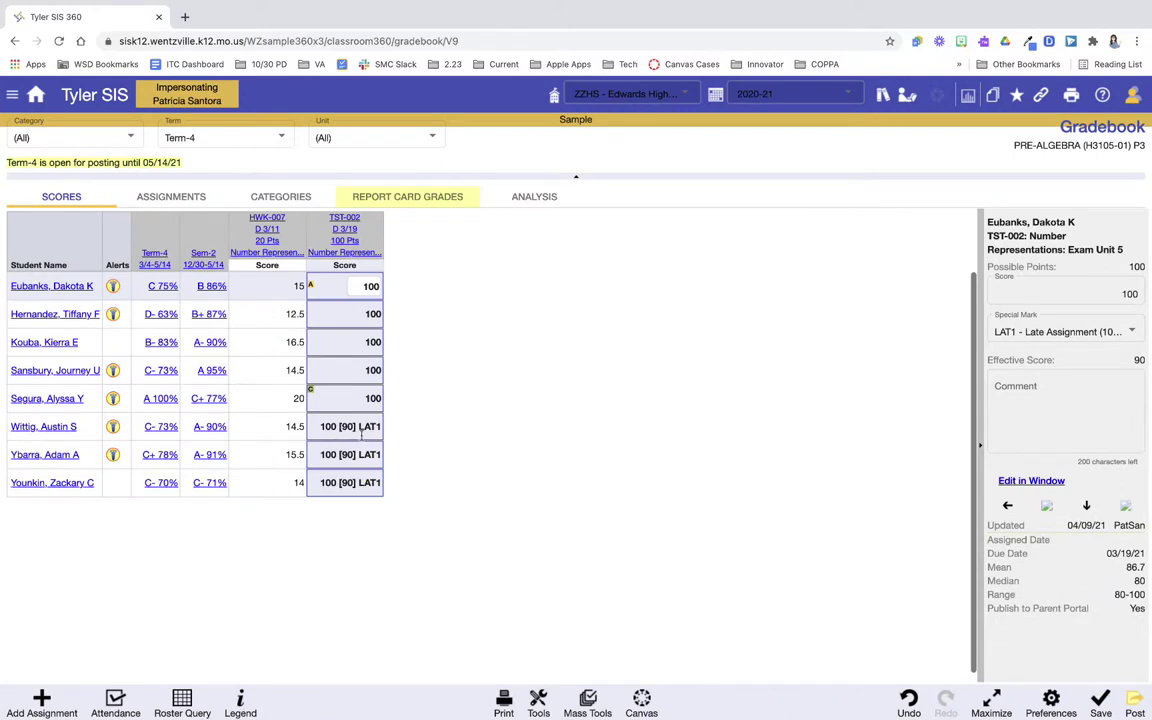
pyautogui.click(352, 241)
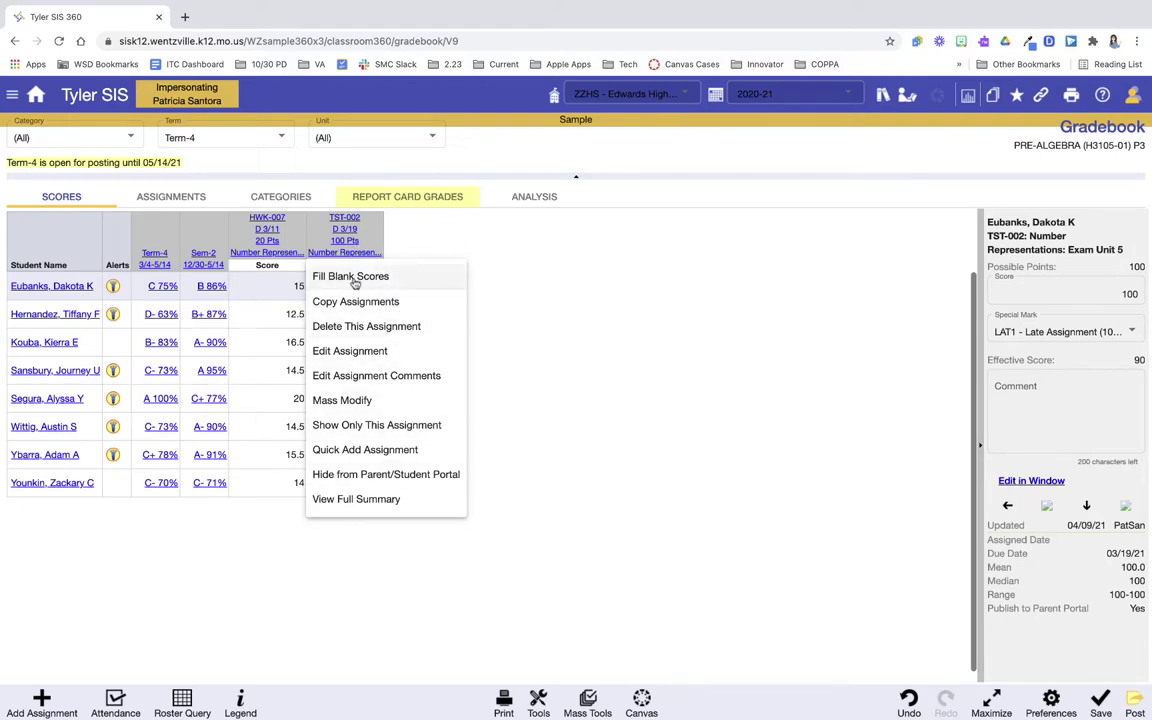
pyautogui.click(613, 369)
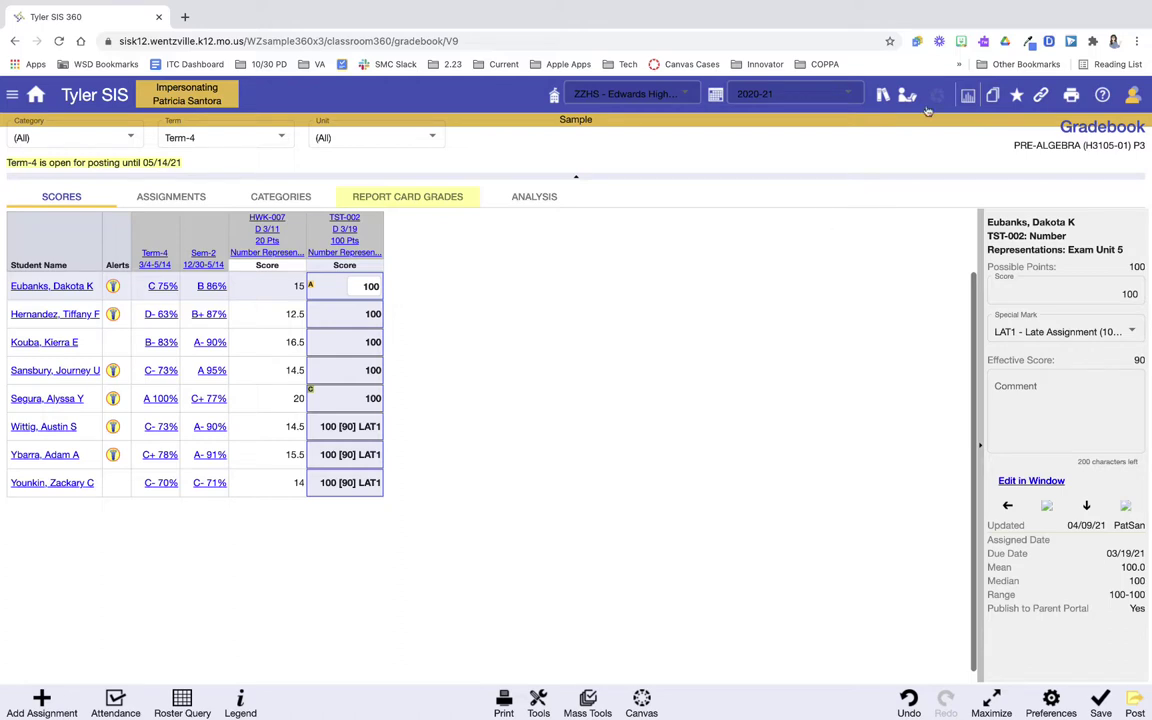
pyautogui.click(883, 95)
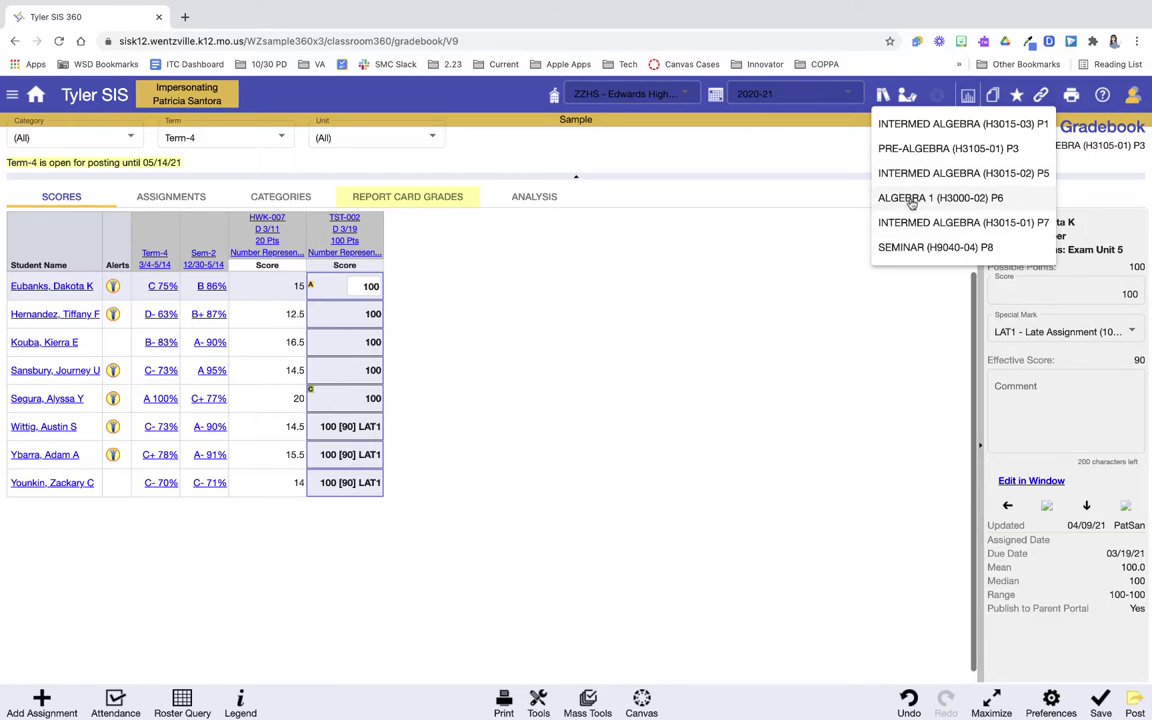
pyautogui.click(727, 348)
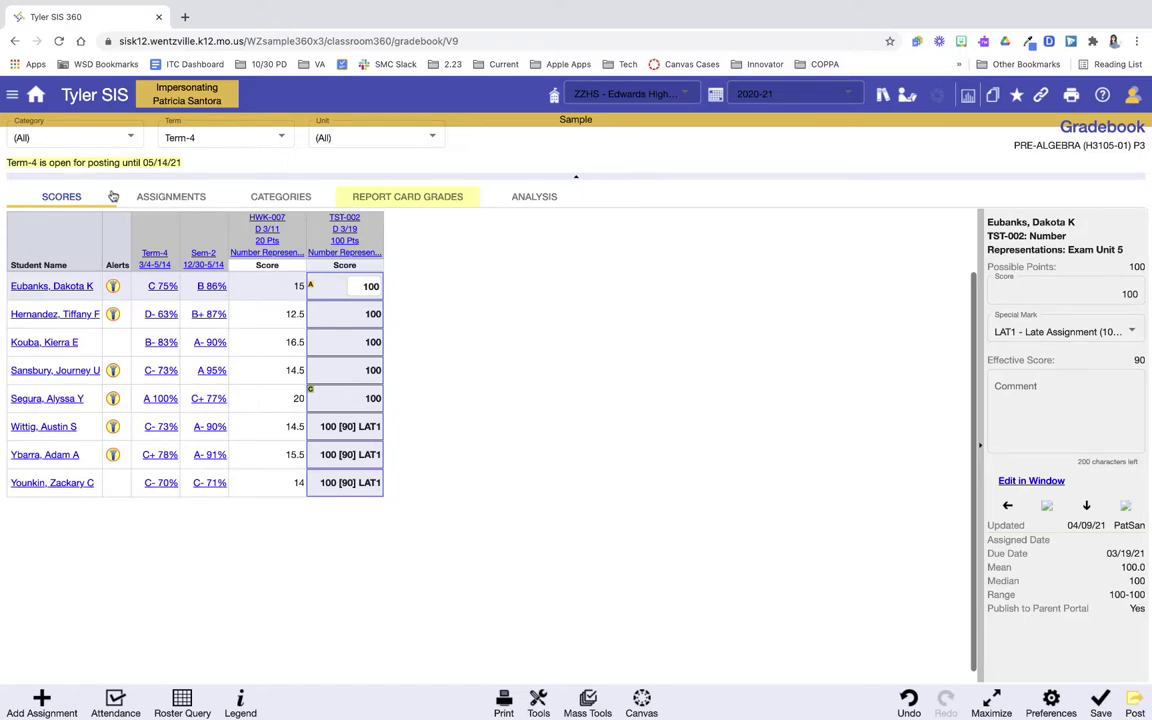
pyautogui.click(148, 198)
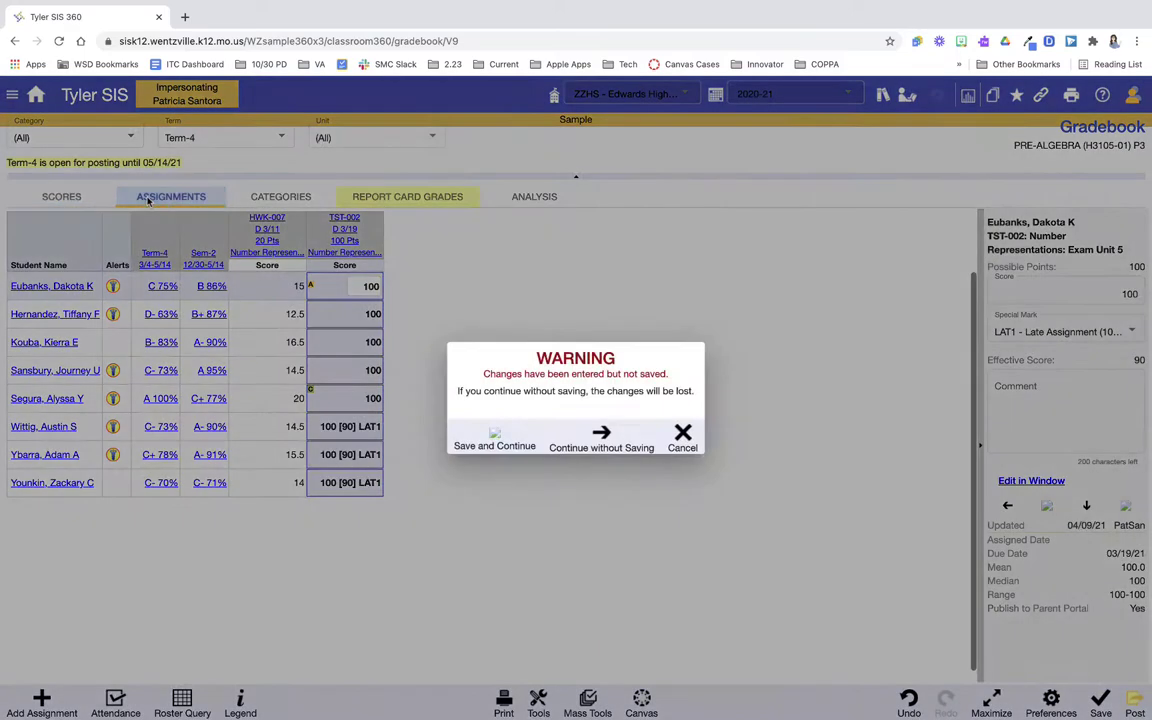
pyautogui.click(512, 444)
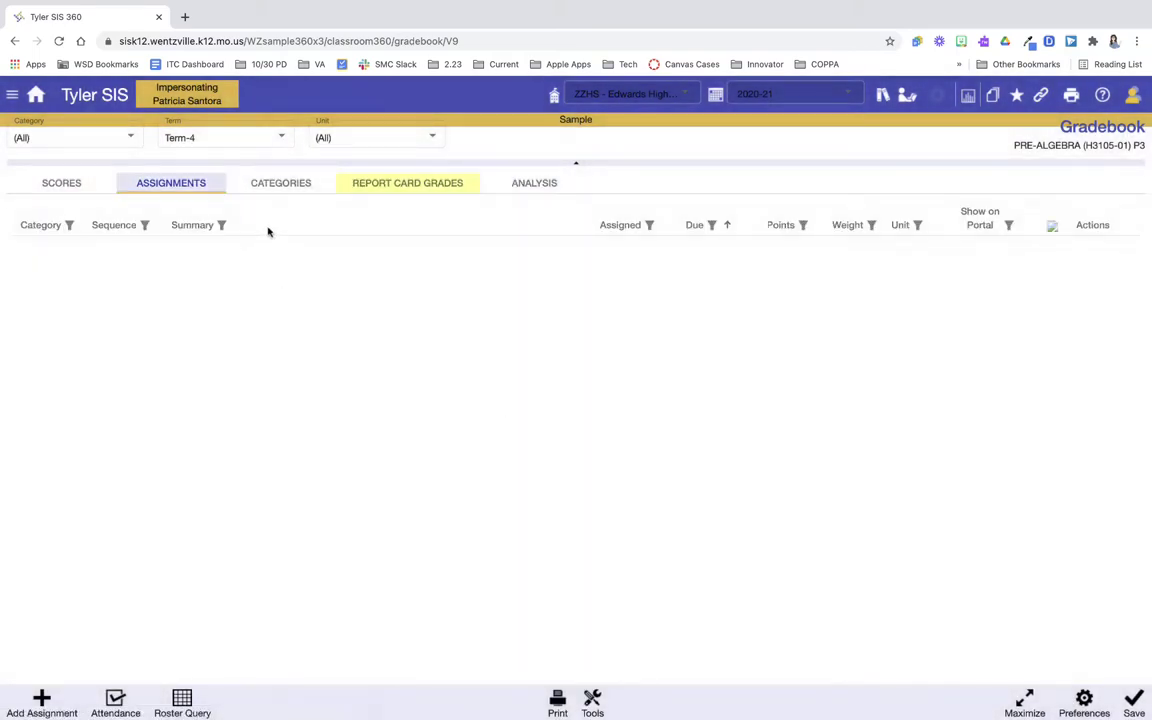
pyautogui.click(282, 190)
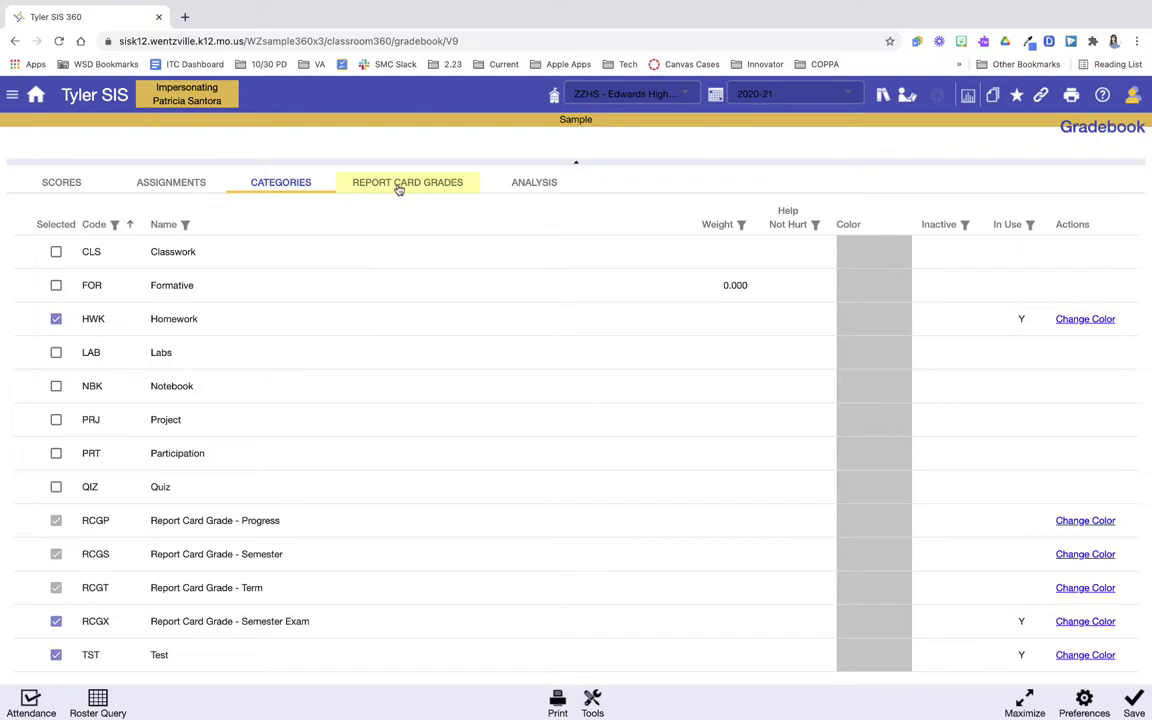
pyautogui.click(399, 188)
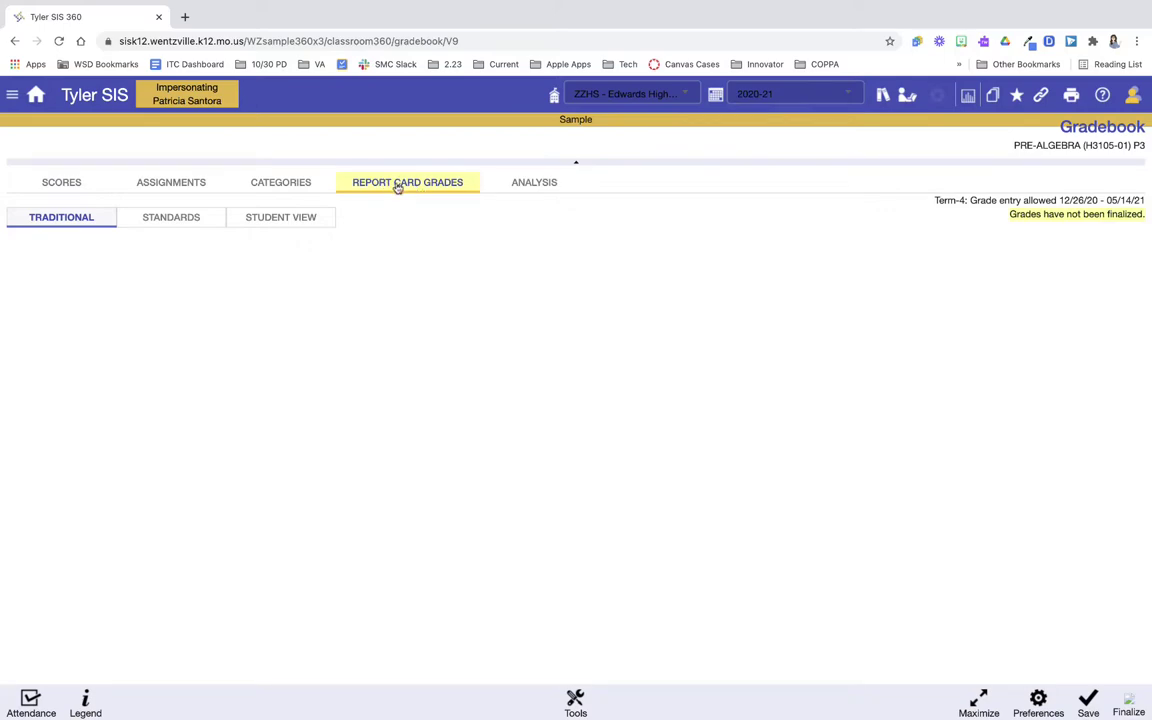
pyautogui.click(74, 180)
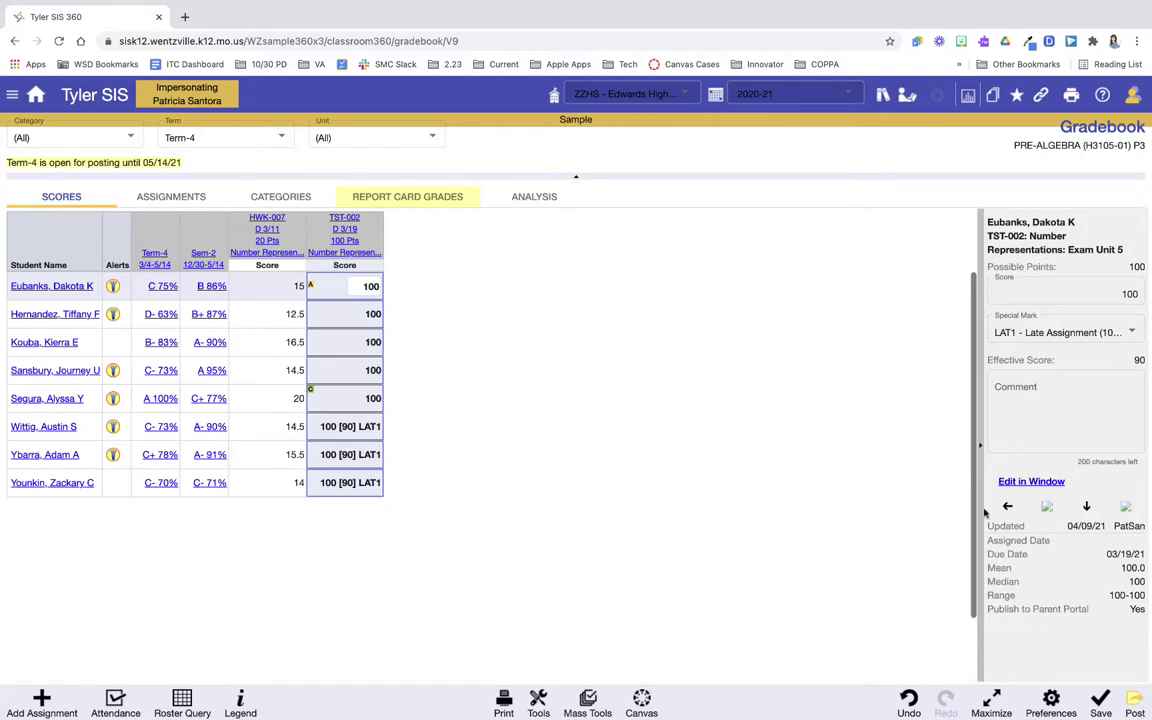
# Save the gradebook, then look through the Tools and Mass Tools menus and class sections list.
pyautogui.click(1100, 700)
pyautogui.click(541, 697)
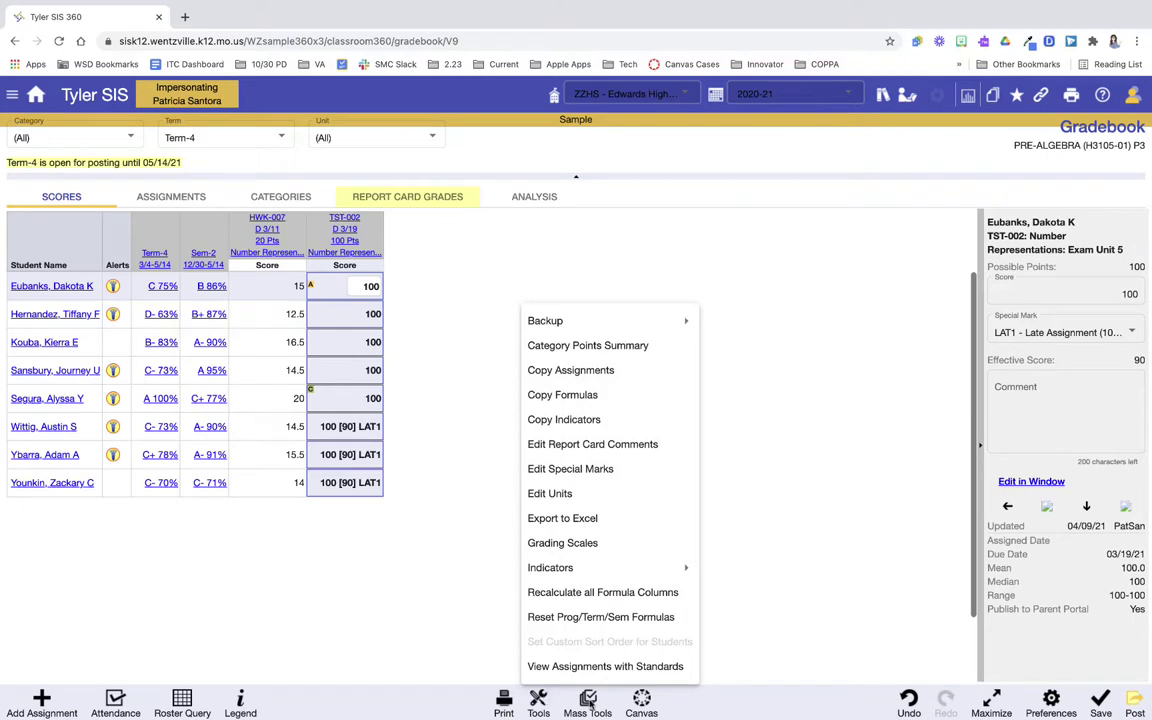
pyautogui.click(588, 700)
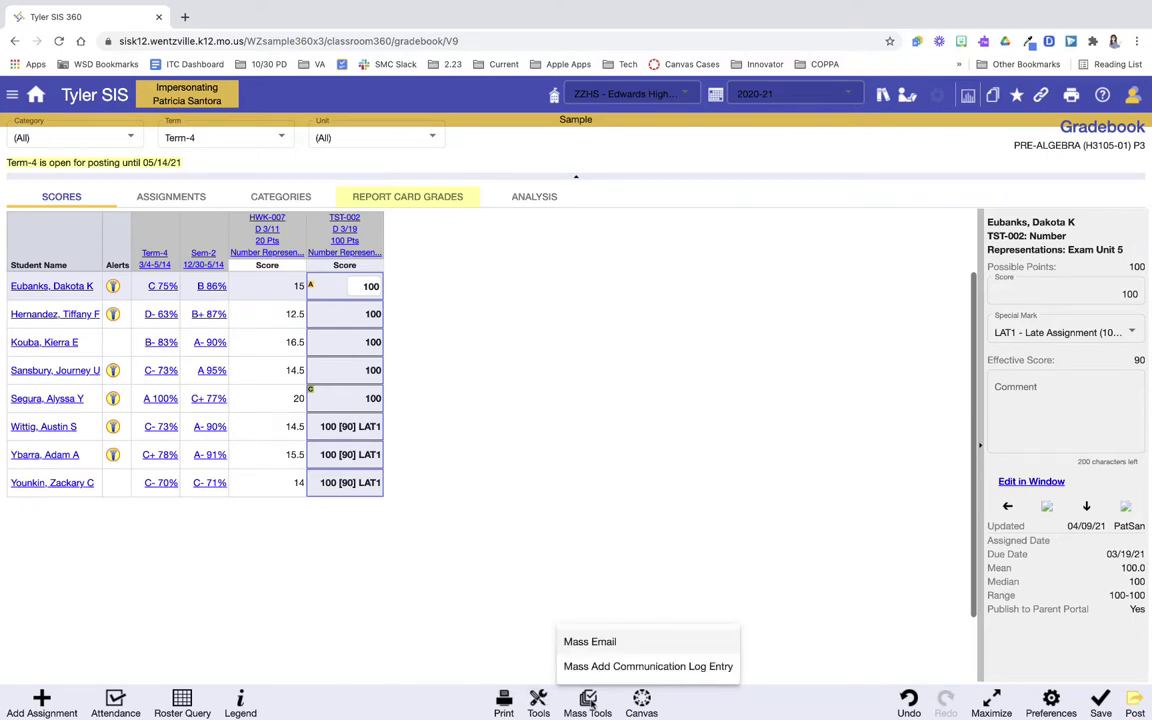
pyautogui.click(509, 604)
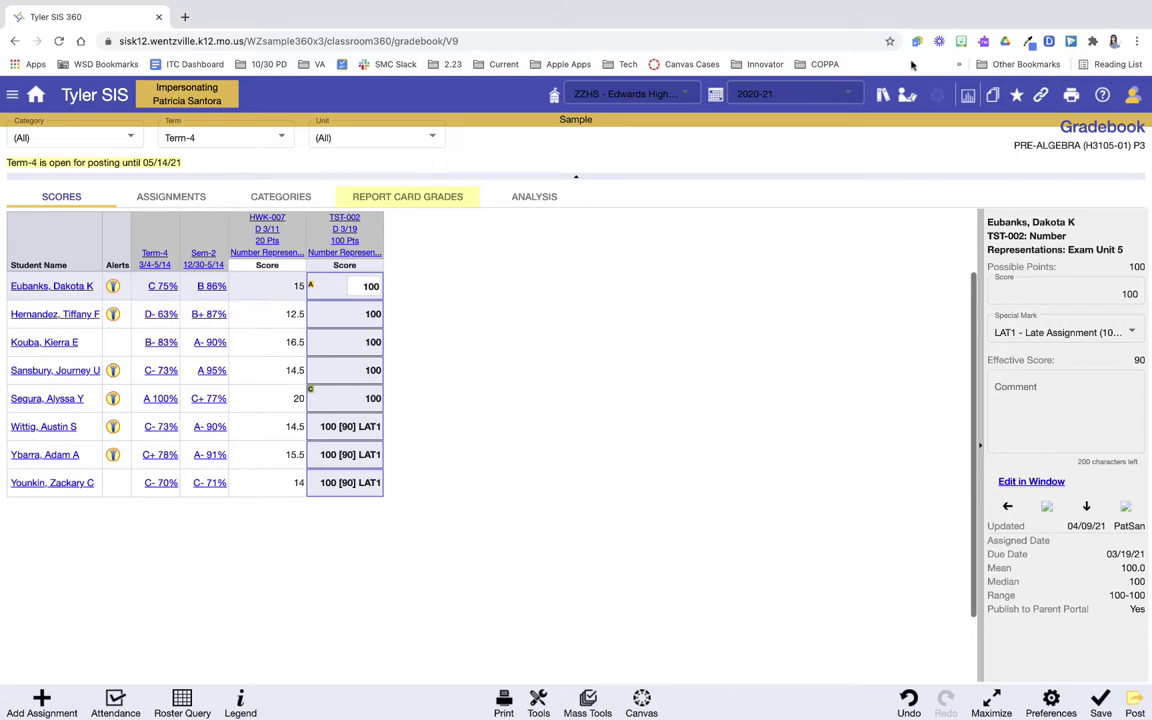
pyautogui.click(884, 96)
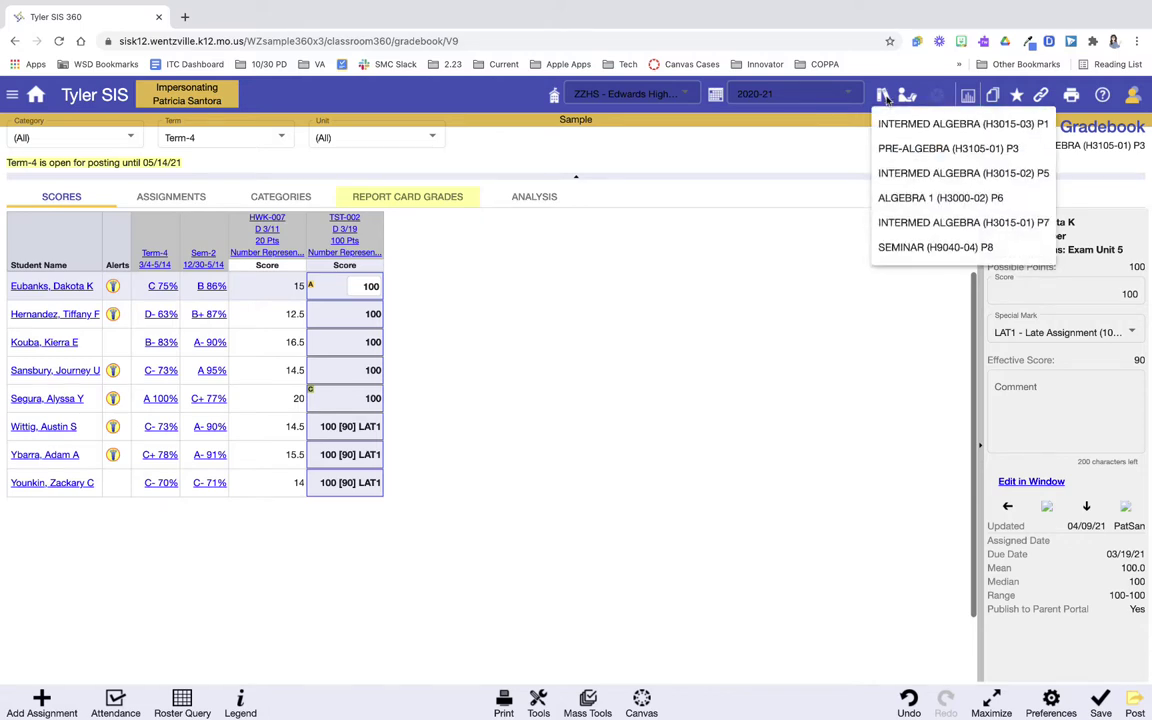